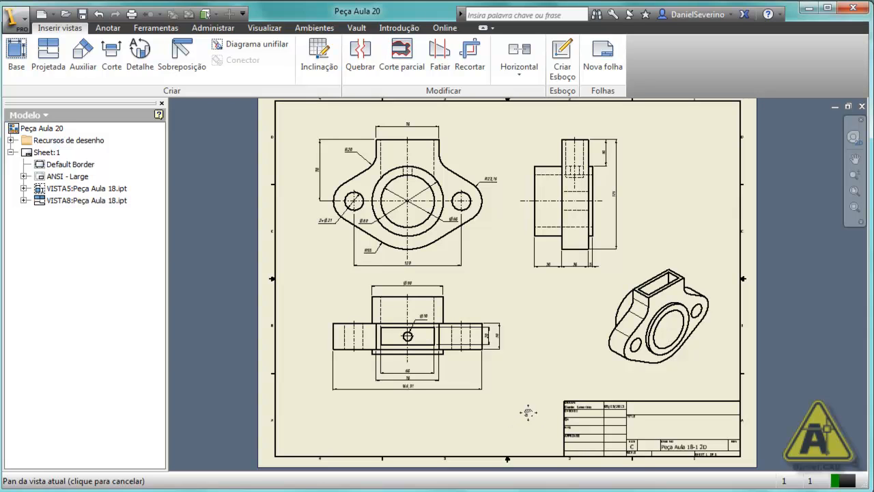
Edit the sheet, renaming it Folha 01 and setting its size to A2.
scroll(540, 420, up, 5)
middle_drag(647, 404, 511, 419)
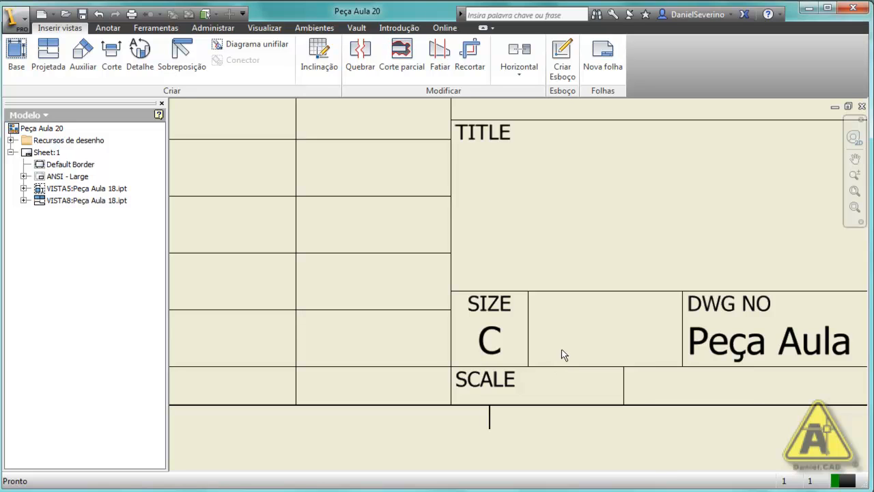
key(Home)
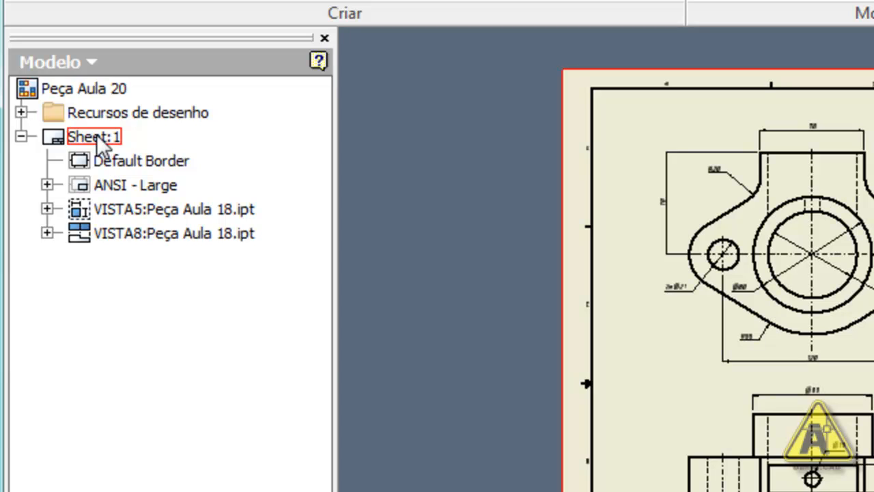
right_click(58, 135)
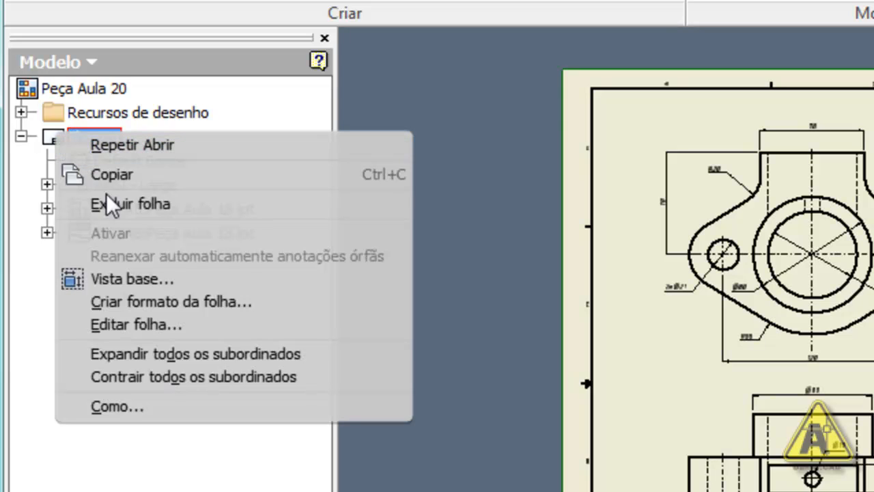
click(213, 326)
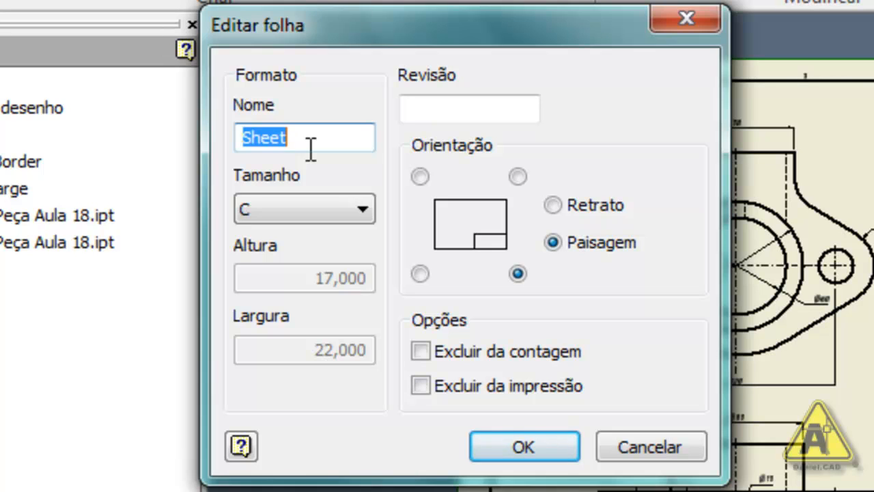
text(Folha 01)
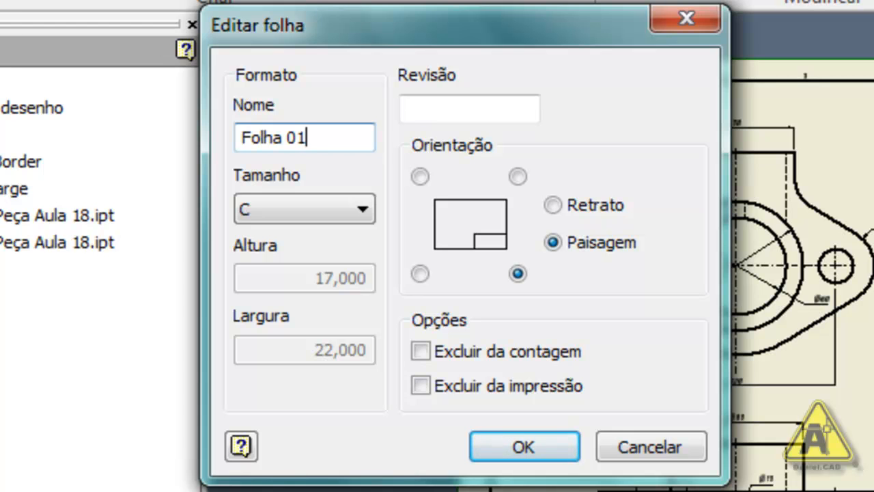
click(335, 209)
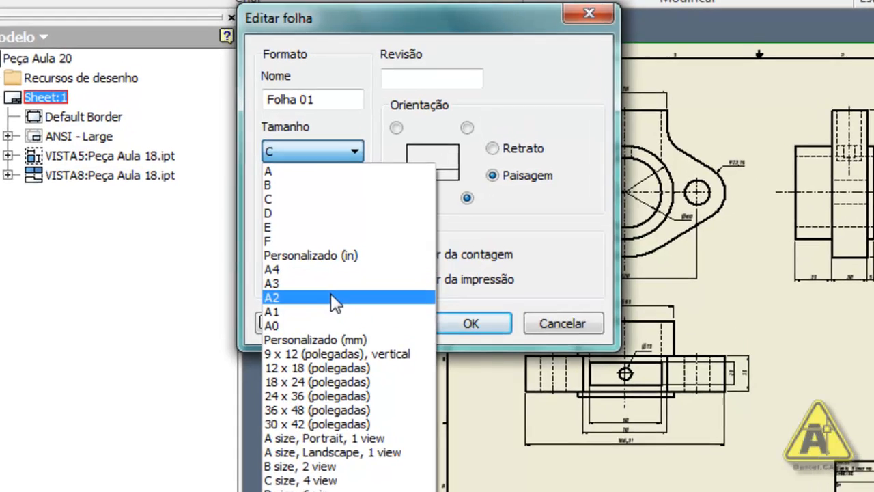
click(340, 279)
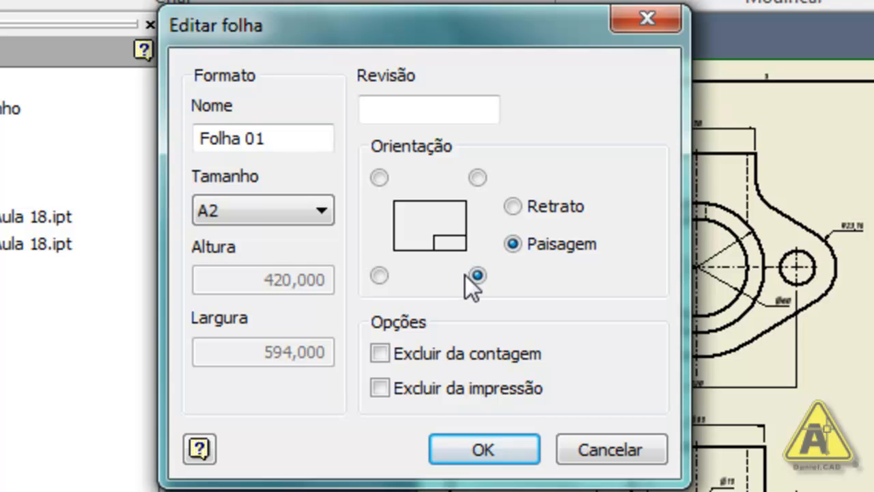
Try the other title block corners and the Retrato orientation for the sheet.
click(379, 276)
click(380, 178)
click(477, 179)
click(478, 276)
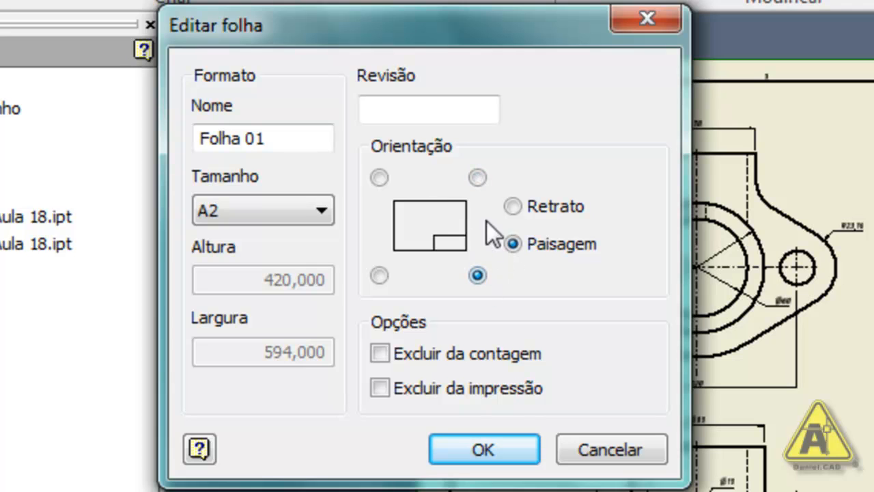
click(511, 208)
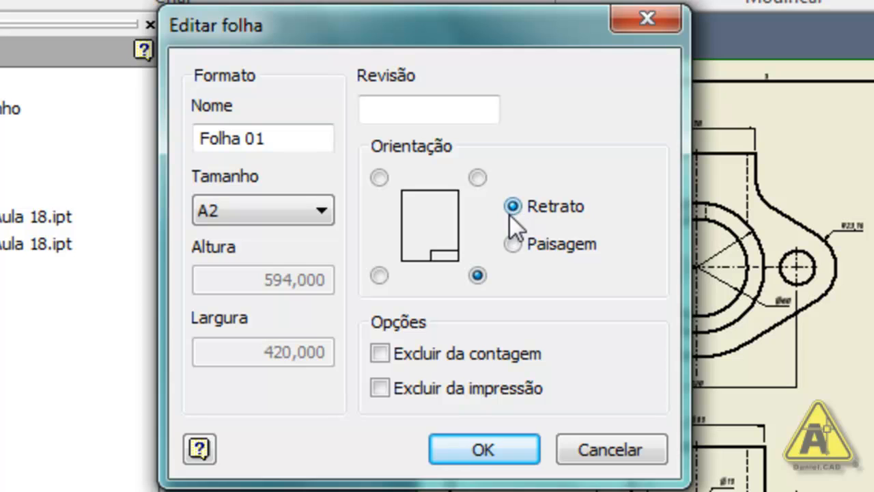
click(512, 244)
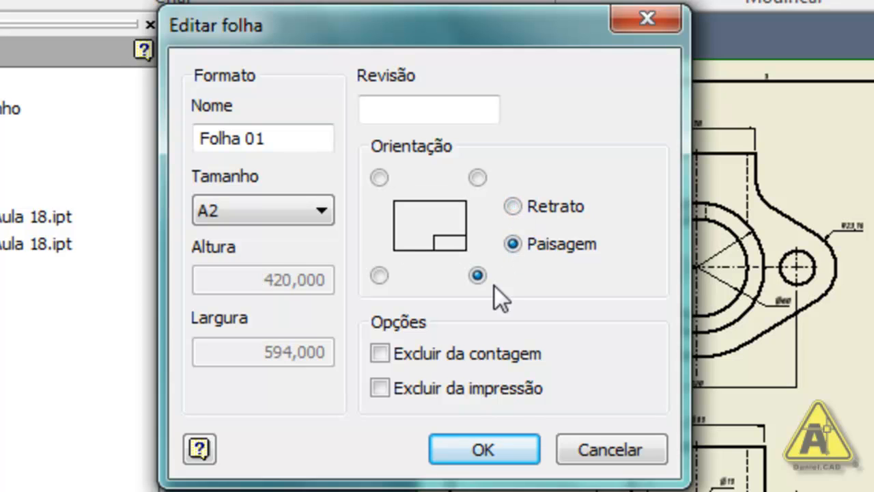
click(514, 207)
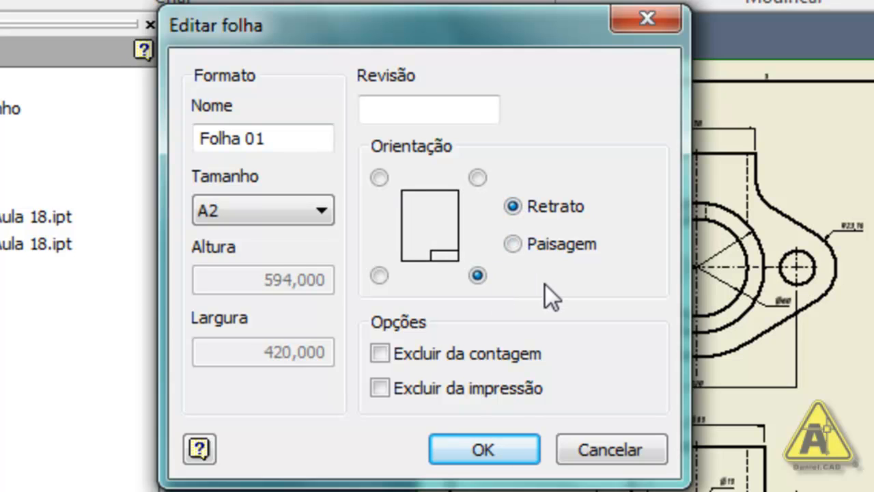
click(519, 247)
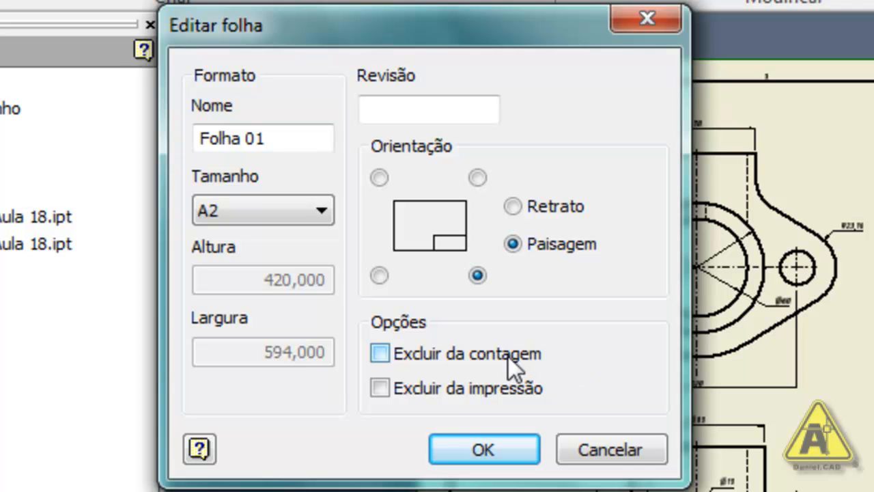
Try the option that excludes the sheet from printing.
click(625, 391)
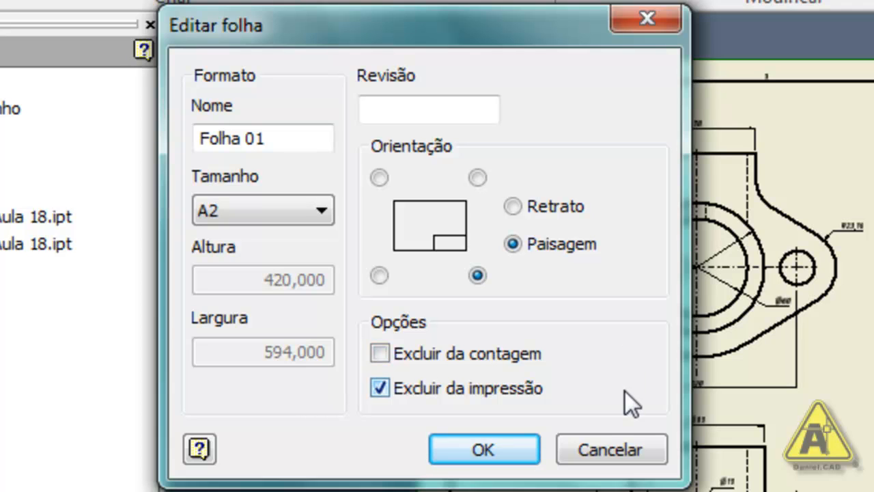
click(521, 396)
click(380, 388)
click(380, 391)
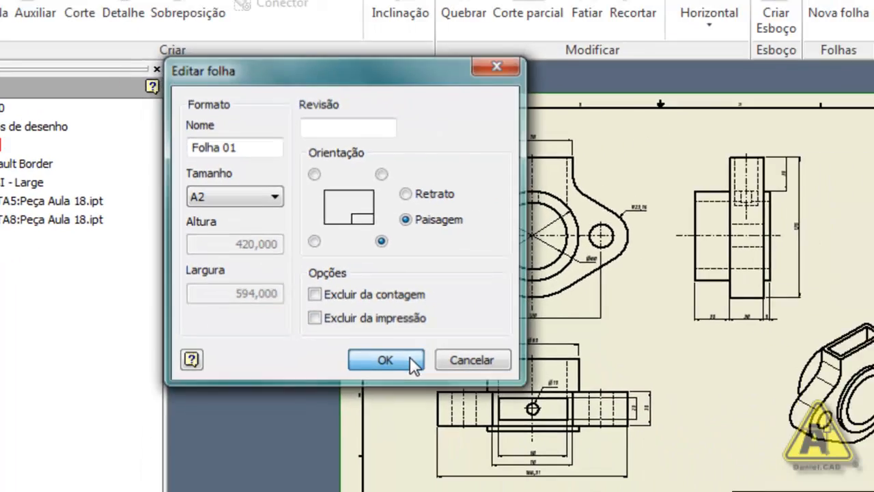
Apply the sheet edits and check the size entry in the drawing's title block.
click(518, 447)
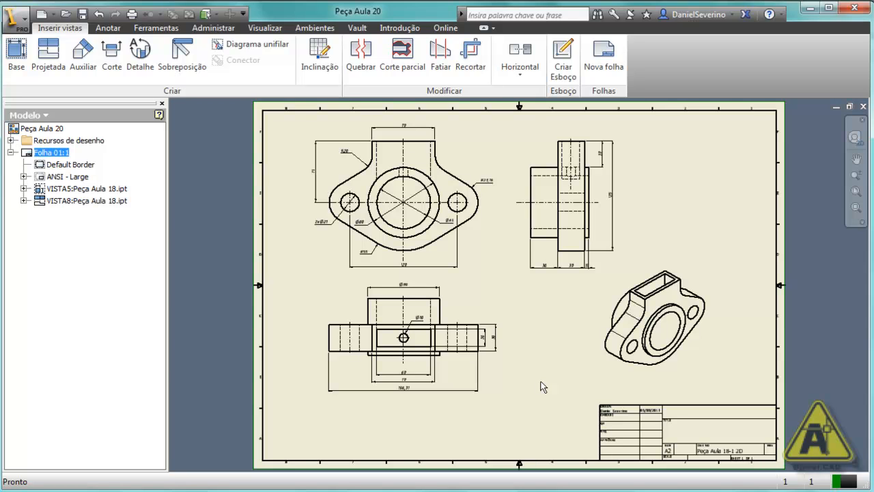
scroll(542, 387, down, 5)
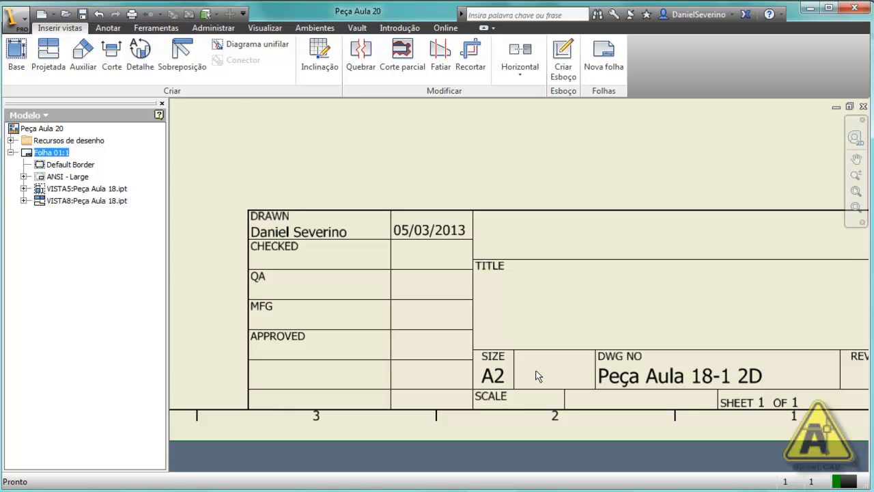
scroll(537, 375, down, 5)
scroll(460, 318, down, 2)
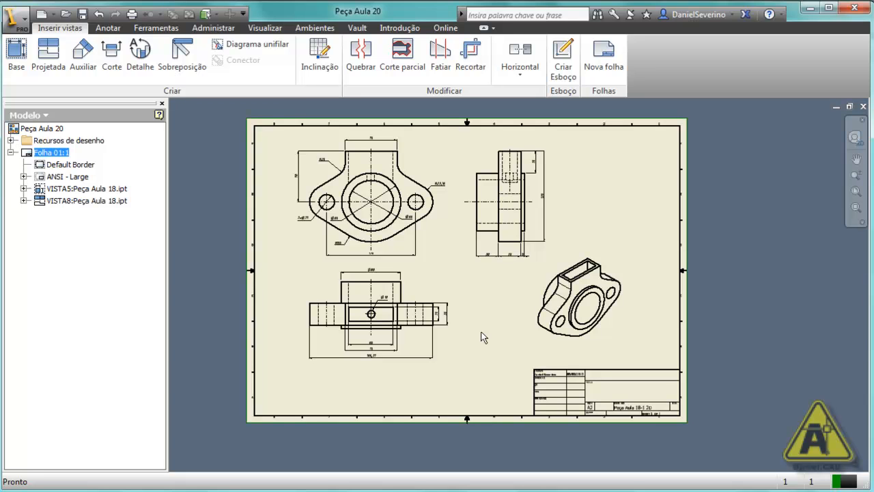
Move the top view lower on the sheet to leave more space beneath the front view.
scroll(348, 371, up, 3)
middle_drag(551, 380, 580, 391)
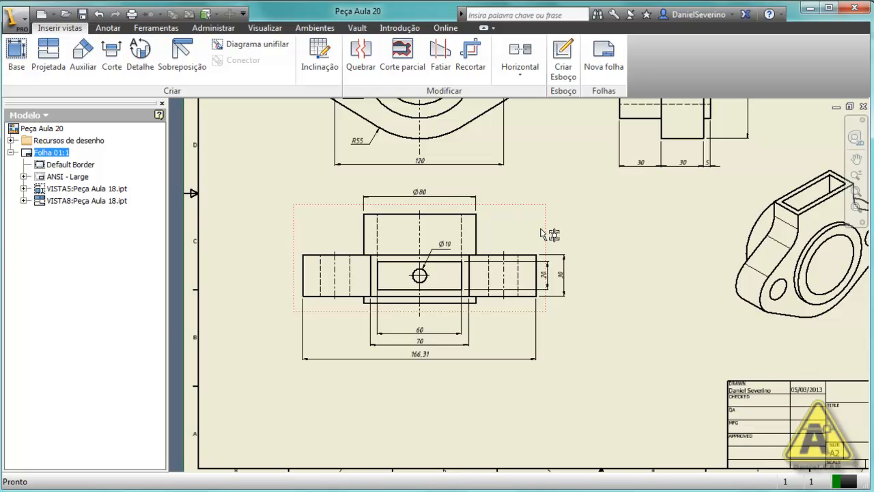
click(540, 228)
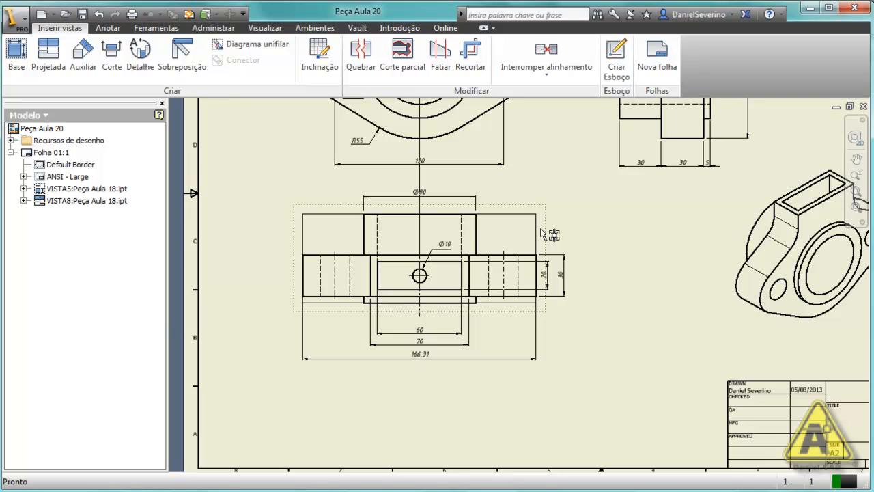
drag(541, 228, 548, 281)
scroll(541, 320, down, 3)
middle_drag(542, 320, 451, 347)
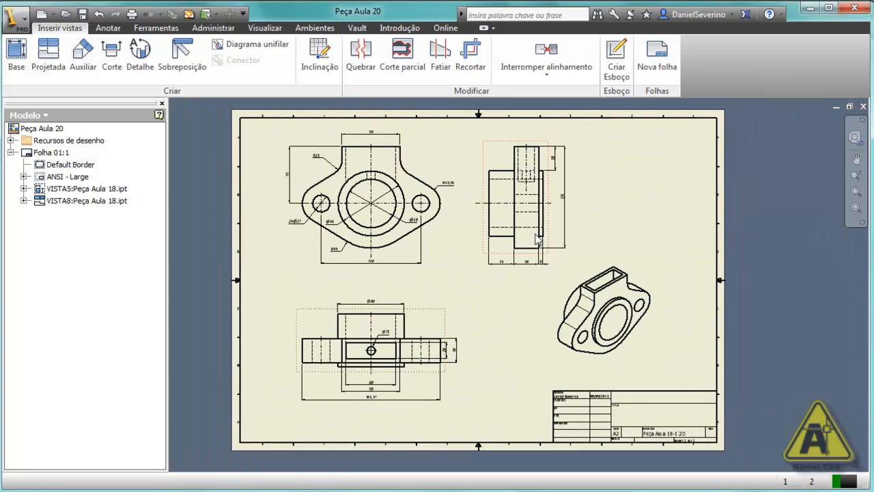
Shift the side view farther from the front view and reposition the isometric view above the title block.
drag(565, 248, 616, 244)
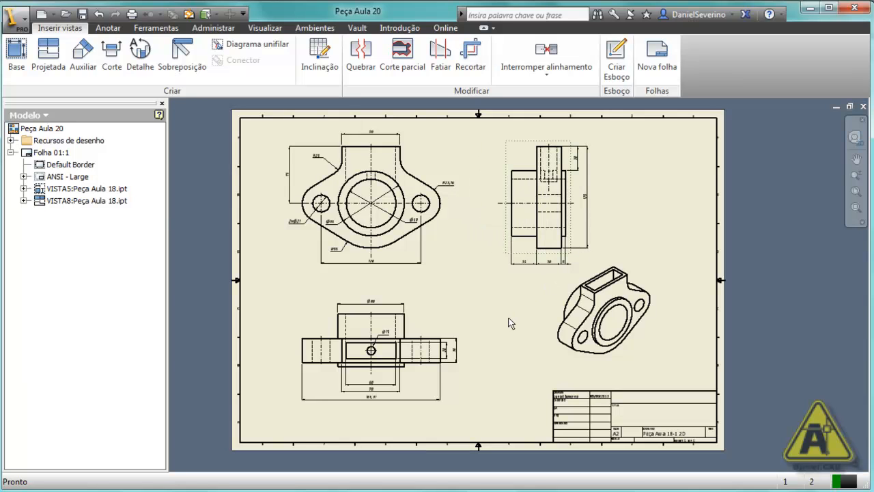
drag(650, 351, 682, 365)
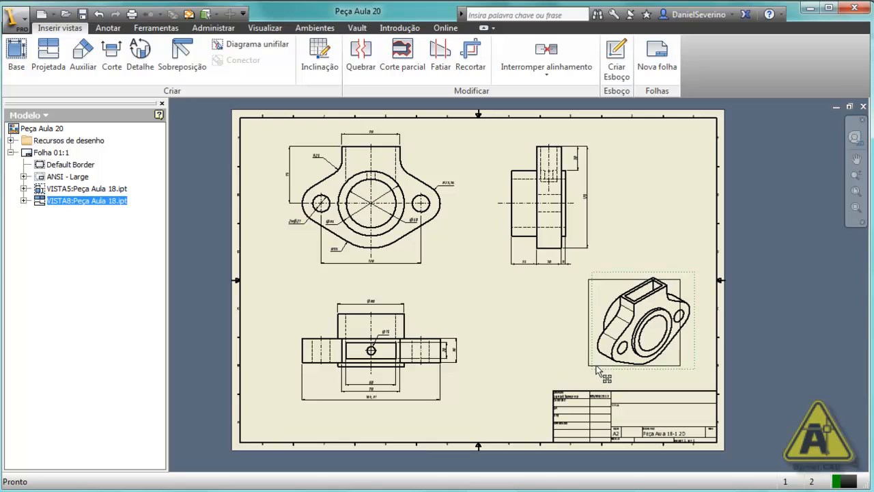
click(546, 359)
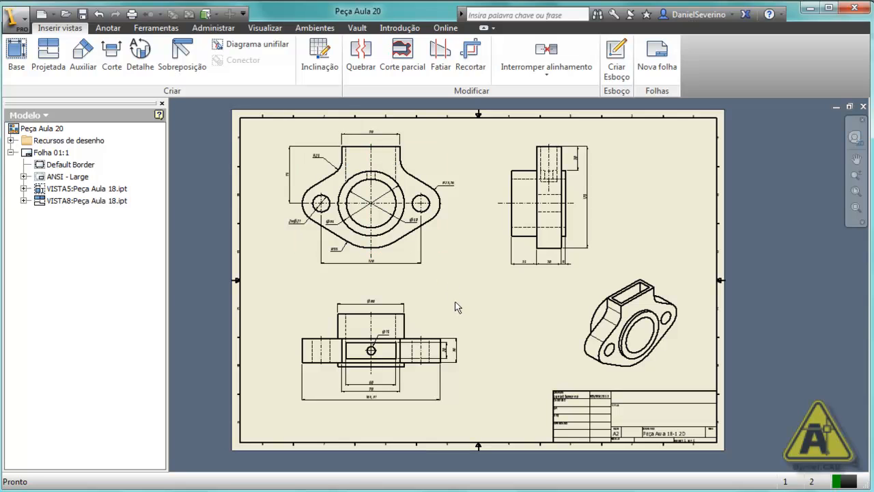
Start a section view of the front view with a vertical cutting line from the top edge's midpoint to the R55 arc's midpoint.
click(444, 247)
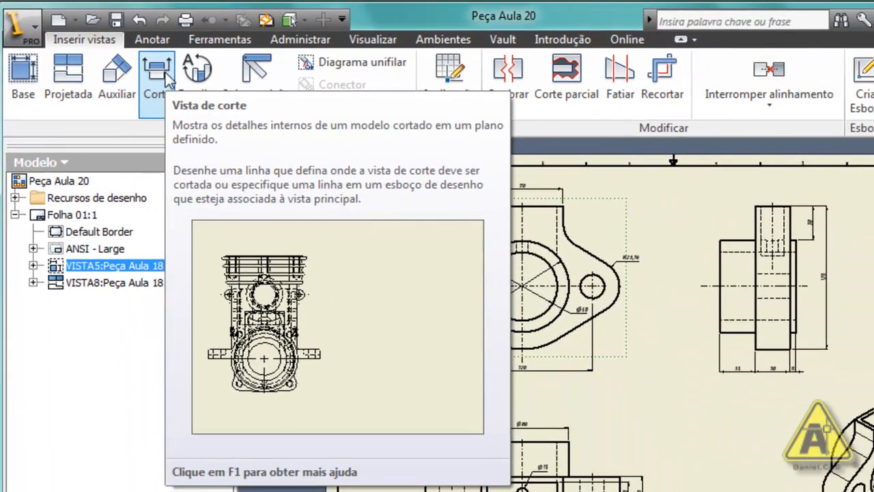
click(166, 72)
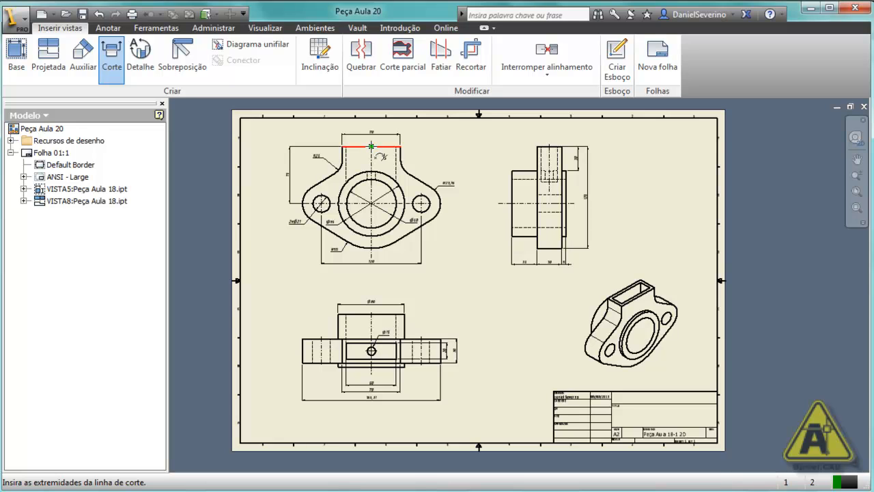
scroll(370, 146, up, 4)
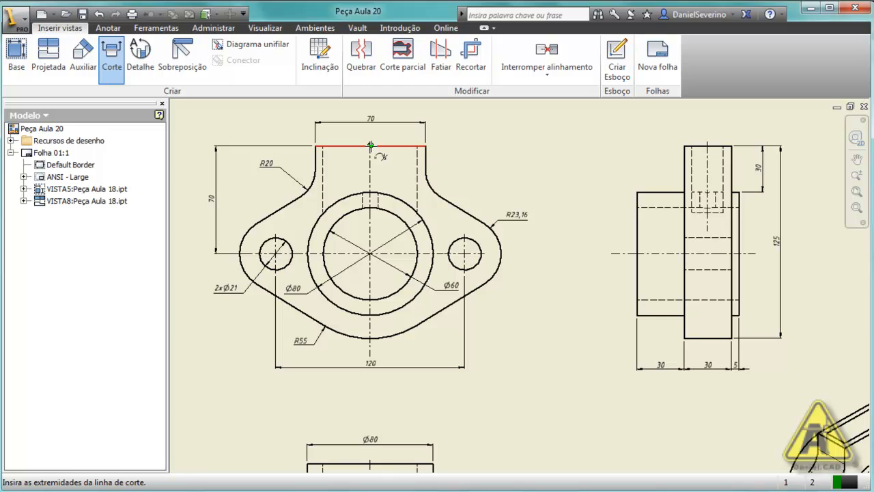
click(371, 146)
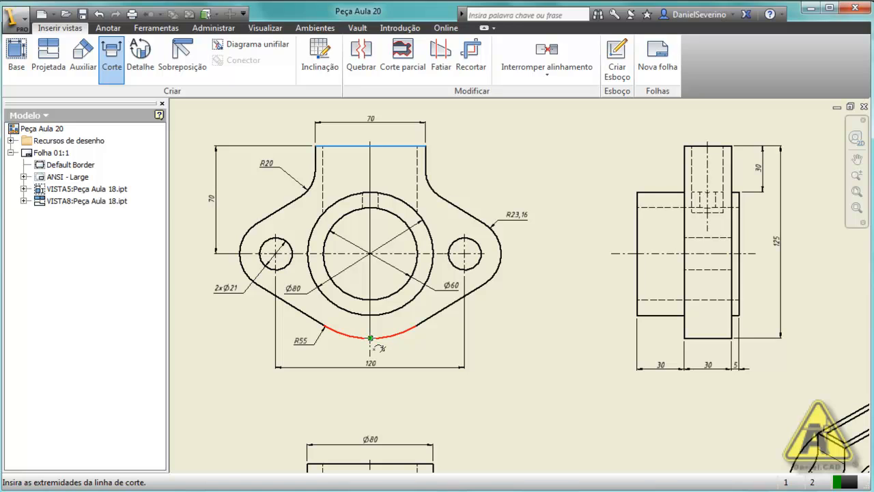
click(370, 339)
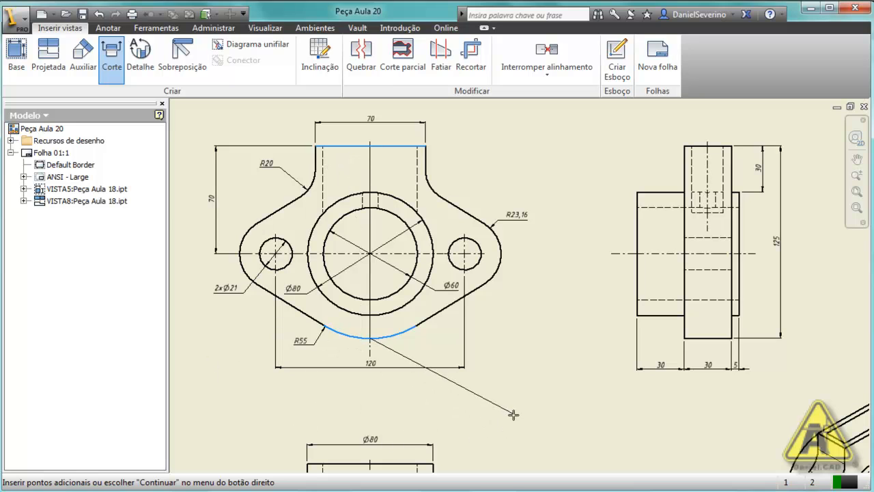
right_click(413, 354)
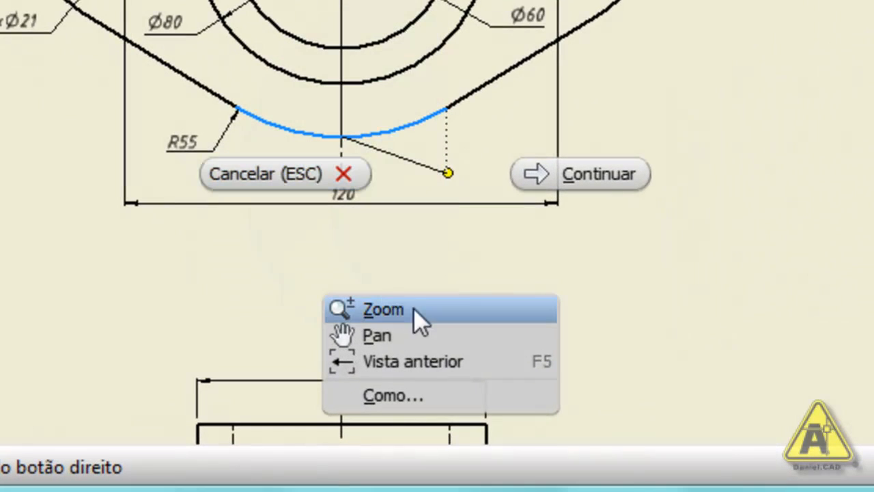
click(619, 175)
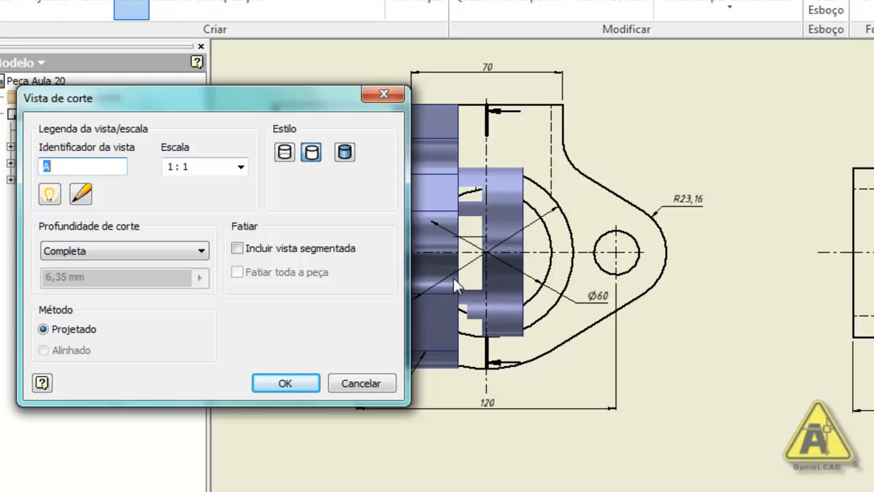
Place the section view beyond the side view with identifier A, 1:1 scale and full (Completa) cut depth.
click(241, 168)
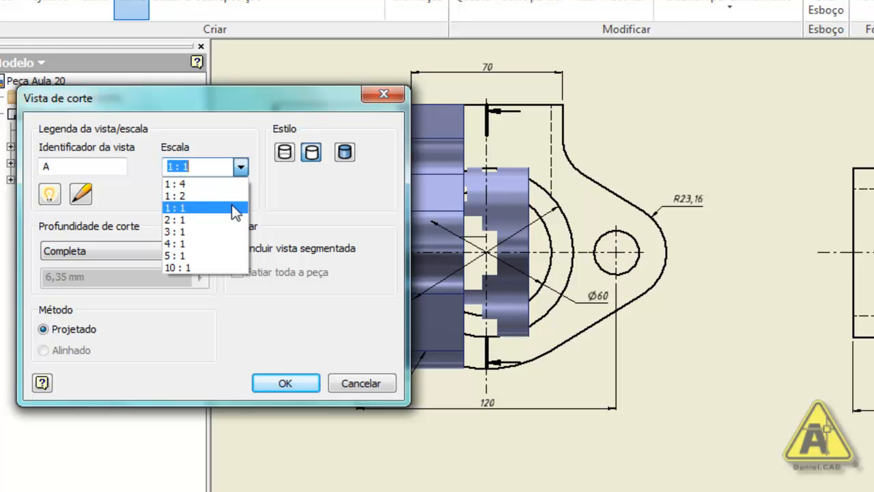
click(242, 167)
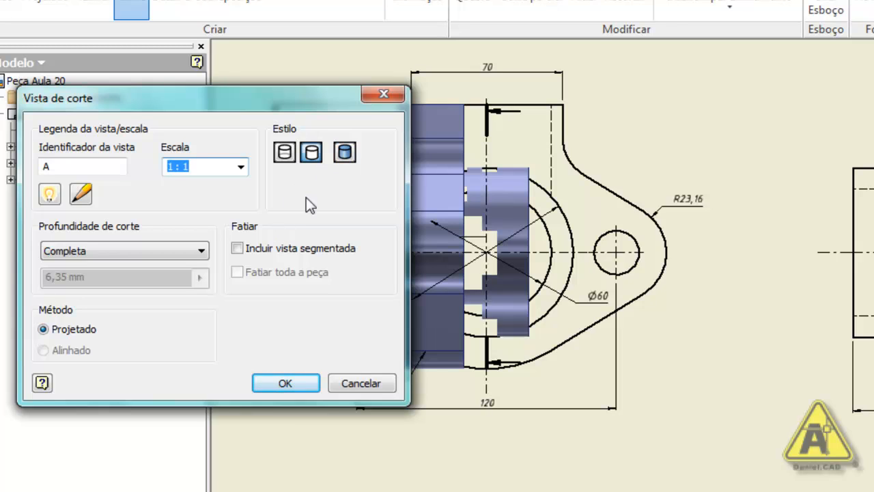
click(201, 251)
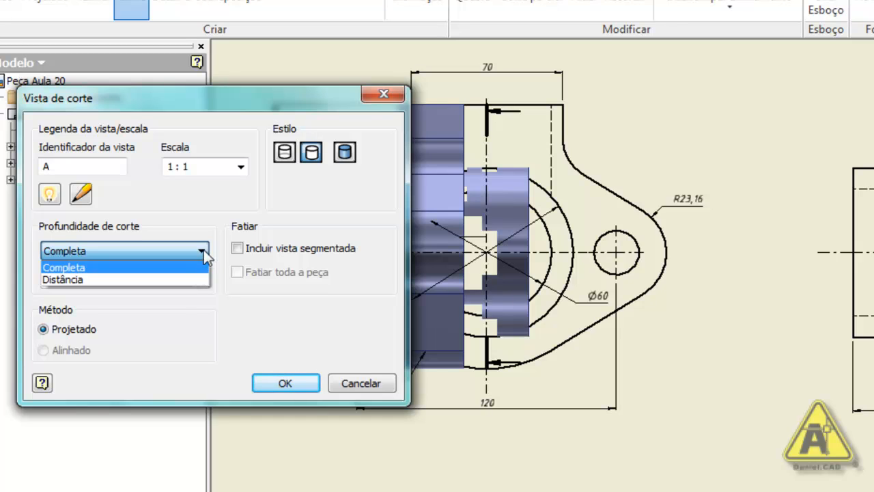
click(204, 250)
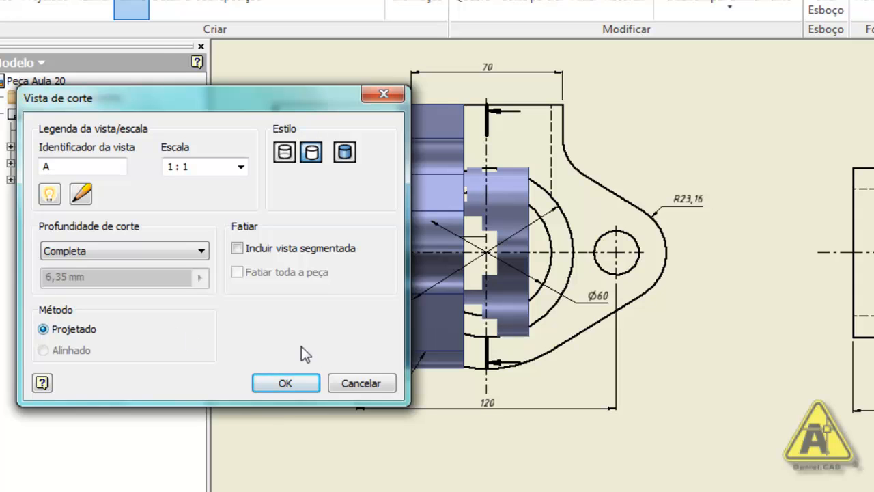
scroll(513, 335, down, 2)
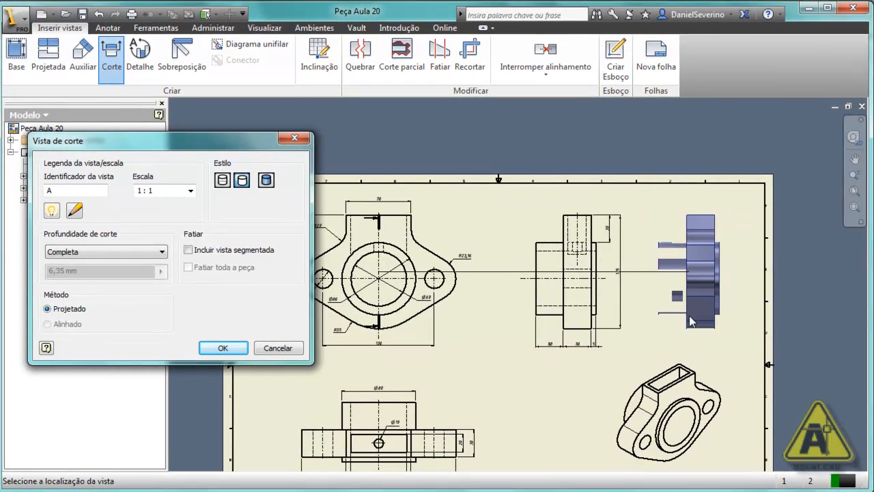
click(689, 316)
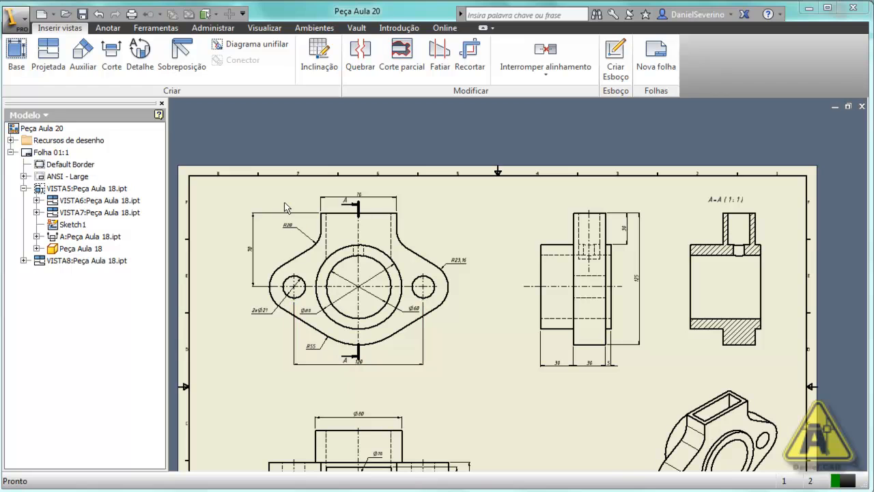
Raise the 70 dimension above the front view and move the cutting line's upper end clear of the part outline.
scroll(307, 201, up, 5)
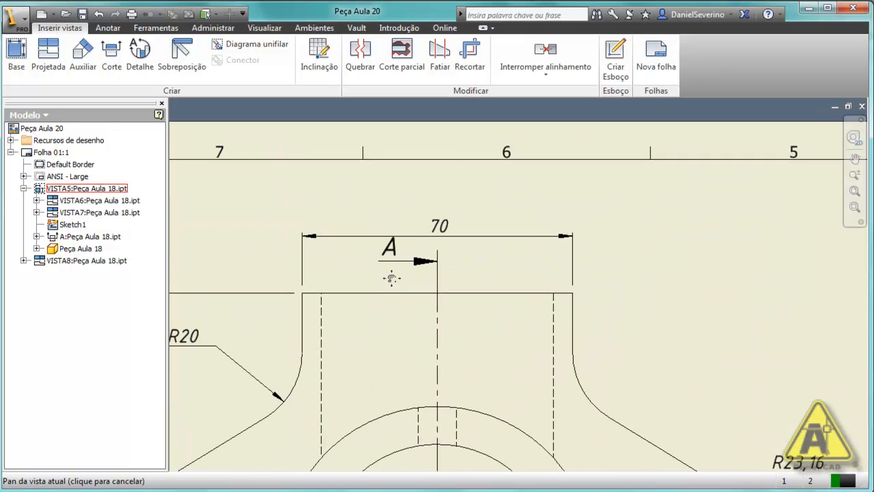
click(434, 238)
drag(434, 238, 451, 222)
drag(438, 262, 445, 226)
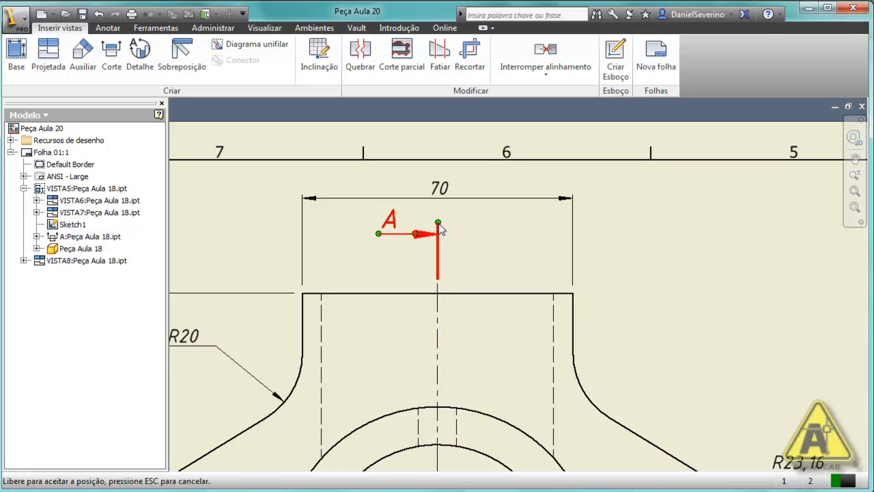
click(441, 230)
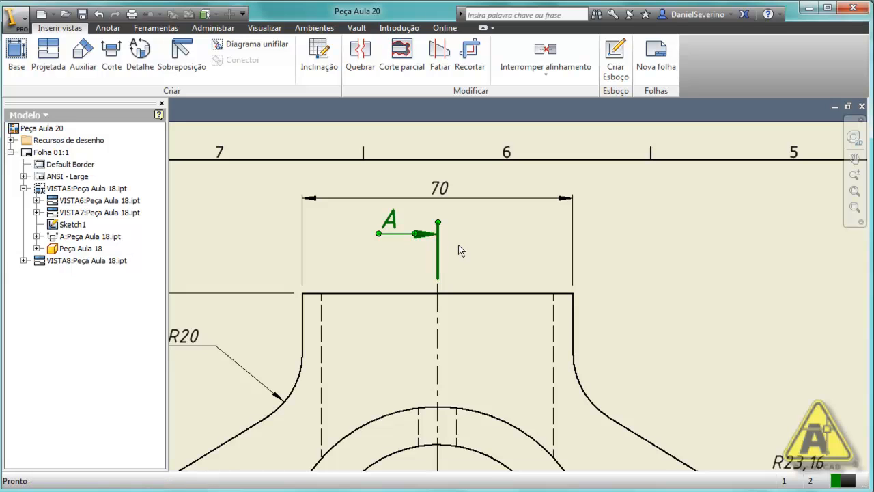
mouse_move(442, 222)
mouse_down()
mouse_move(449, 263)
mouse_move(437, 255)
mouse_move(442, 231)
mouse_up()
click(465, 233)
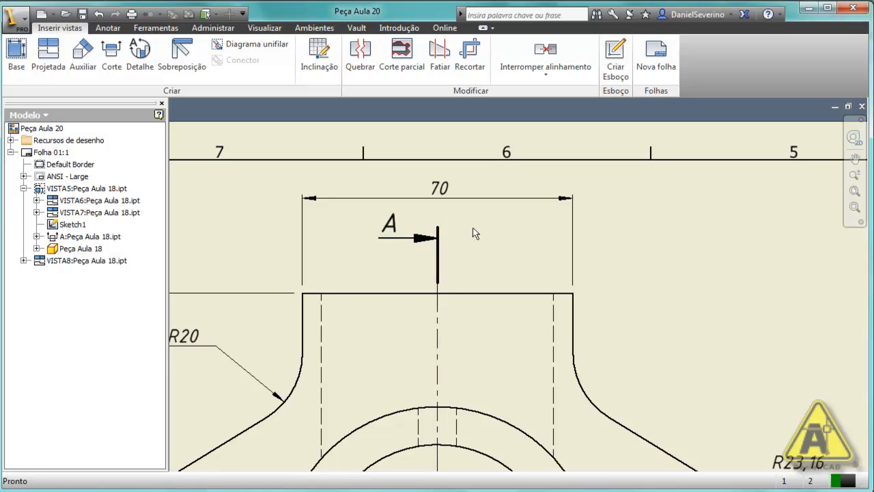
Lower the 120 dimension beneath the front view and move the cutting line's lower end clear of the R55 arc.
scroll(474, 228, up, 3)
middle_drag(518, 347, 522, 305)
scroll(476, 424, down, 4)
scroll(452, 375, up, 4)
click(459, 358)
scroll(437, 360, up, 3)
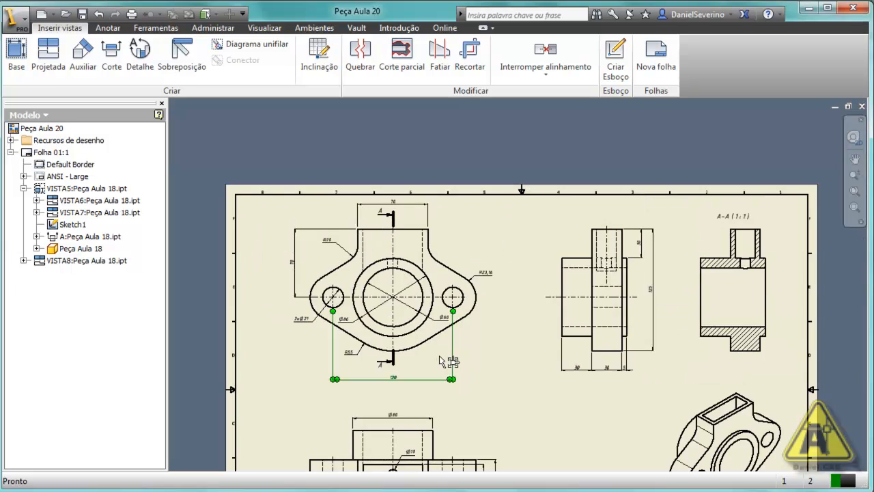
mouse_move(405, 377)
mouse_down()
mouse_move(397, 359)
mouse_move(399, 315)
mouse_move(402, 377)
mouse_up()
click(468, 397)
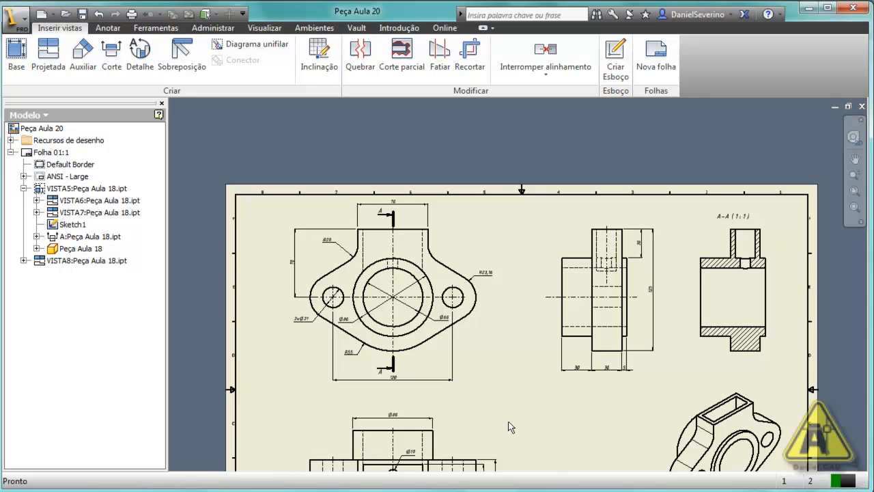
Move the A-A (1:1) label from above the section view to beneath it.
middle_drag(523, 425, 476, 369)
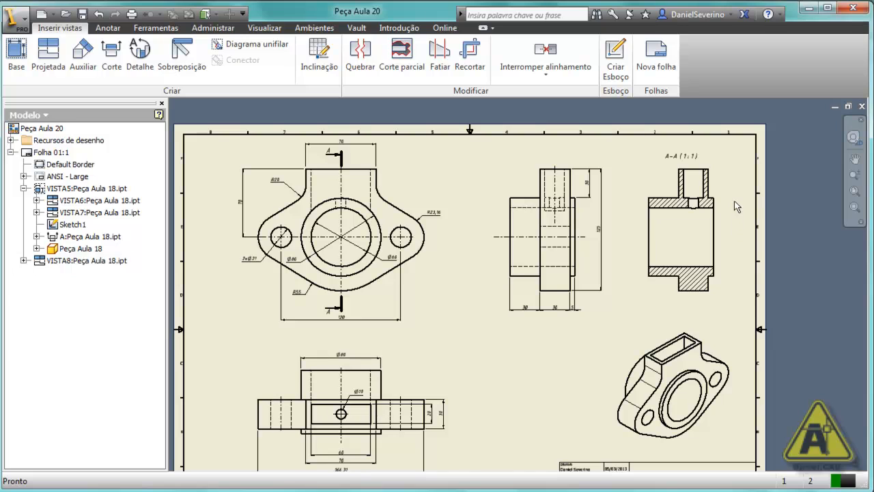
click(336, 155)
key(Escape)
scroll(696, 295, down, 3)
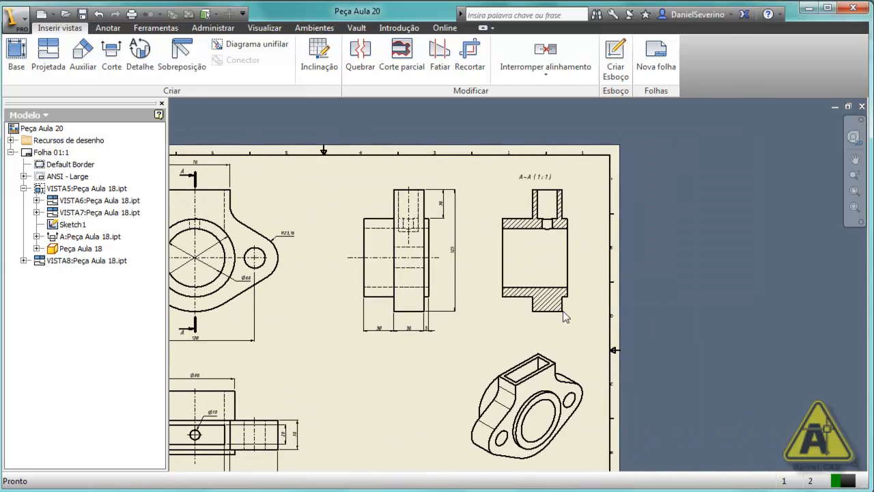
mouse_move(578, 310)
middle_down()
mouse_move(552, 385)
mouse_move(525, 389)
middle_up()
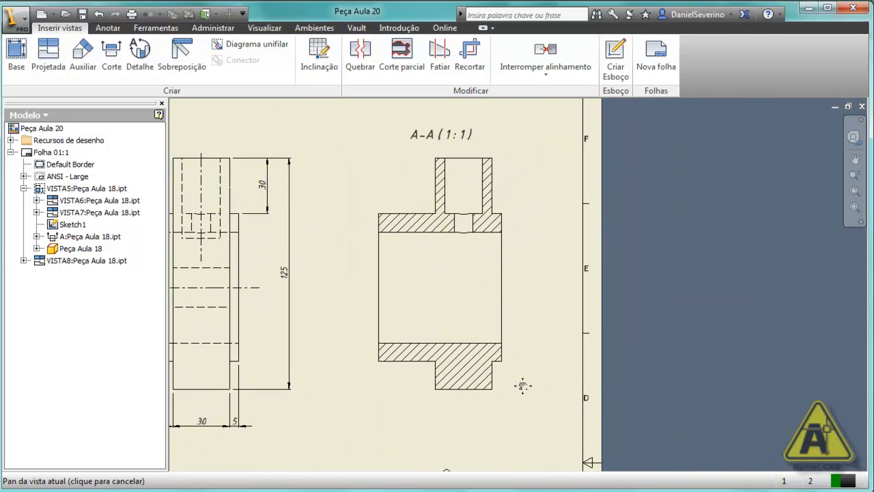
middle_drag(555, 321, 566, 324)
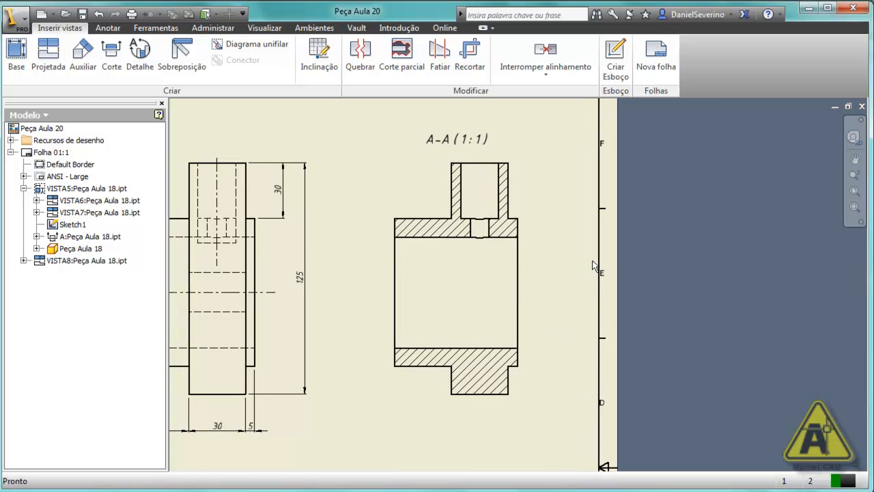
drag(468, 140, 476, 432)
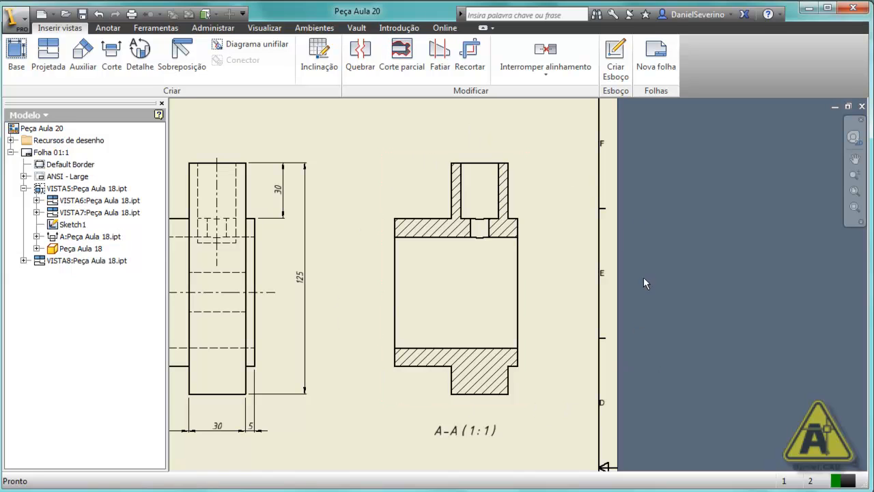
Add a bisector centerline along the main bore of section A-A and extend it past the bore's far edge.
click(108, 28)
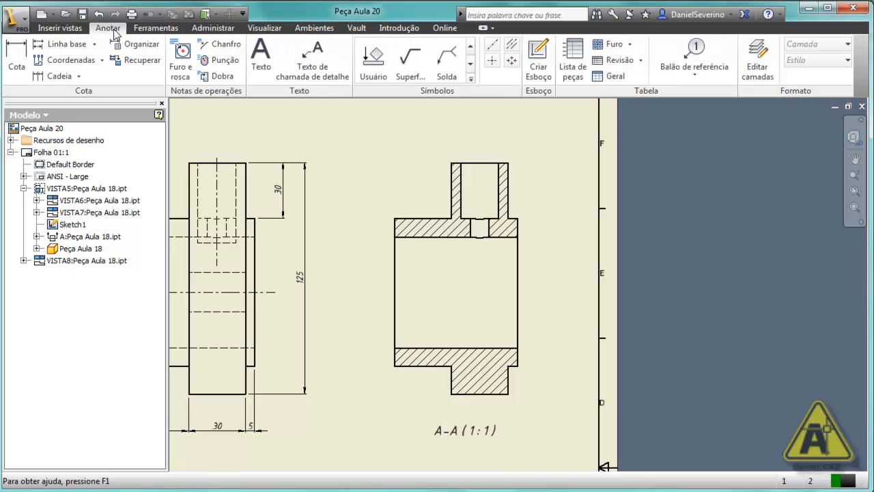
click(512, 45)
click(444, 237)
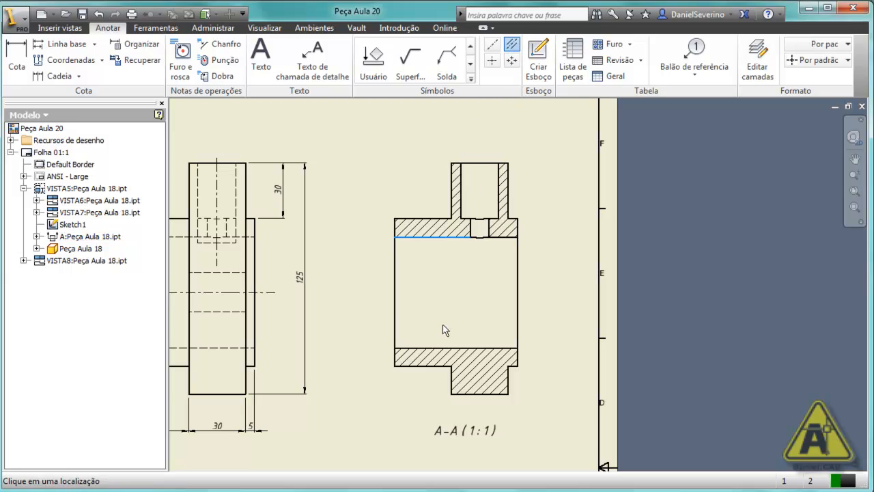
click(441, 350)
key(Escape)
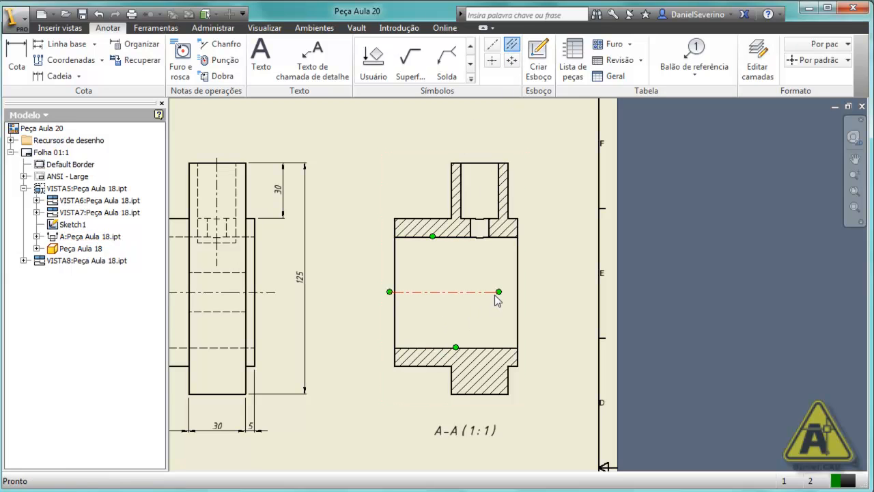
drag(499, 291, 538, 293)
click(559, 328)
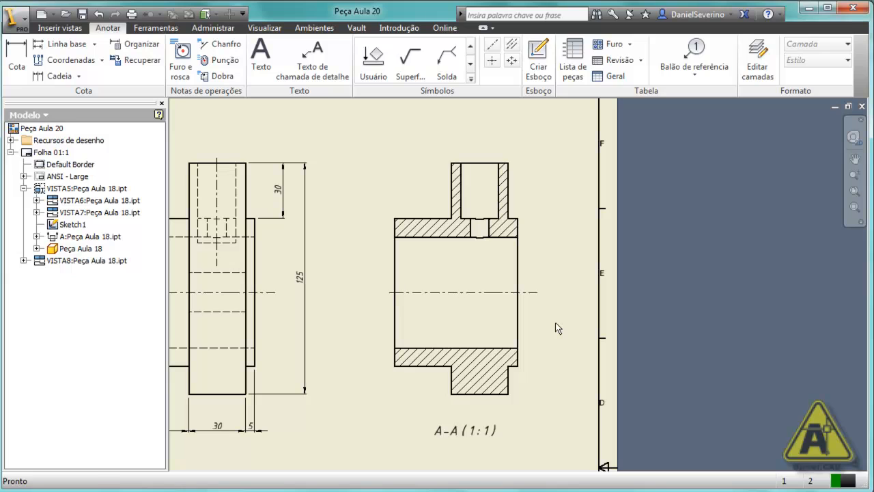
Add a vertical bisector centerline between the inner walls of the upper neck in section A-A.
click(512, 44)
click(460, 187)
click(499, 188)
key(Escape)
click(530, 256)
Dimension the main bore in section A-A with a diameter symbol (Ø) before the value.
middle_drag(533, 247, 550, 249)
key(d)
click(430, 239)
click(422, 351)
click(386, 293)
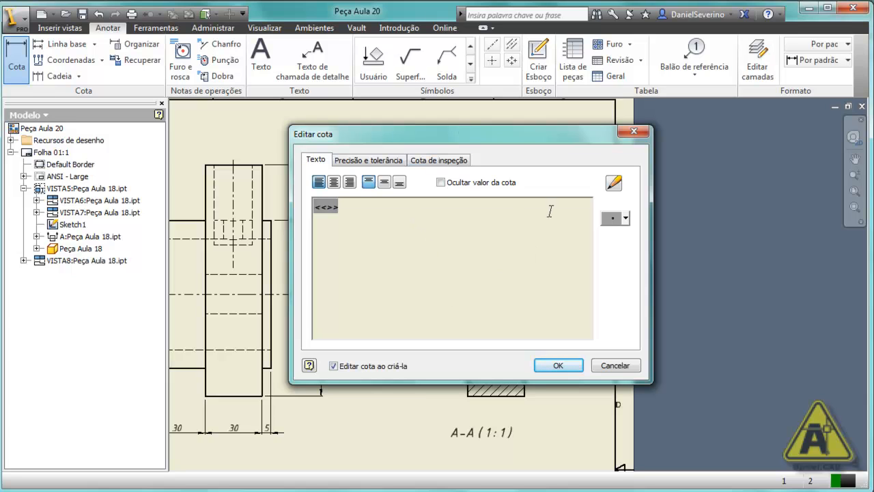
click(618, 219)
click(634, 259)
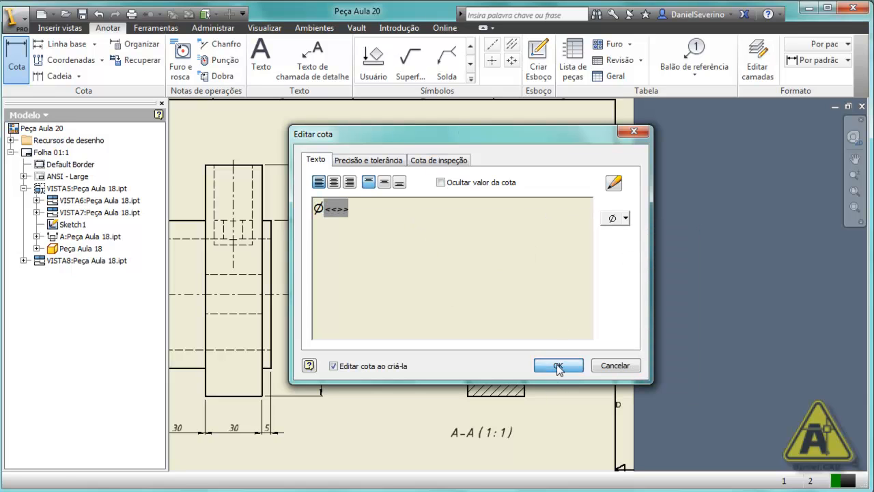
click(558, 365)
Dimension the outer diameter of the cylindrical body in section A-A with a centerline symbol before the value.
click(537, 226)
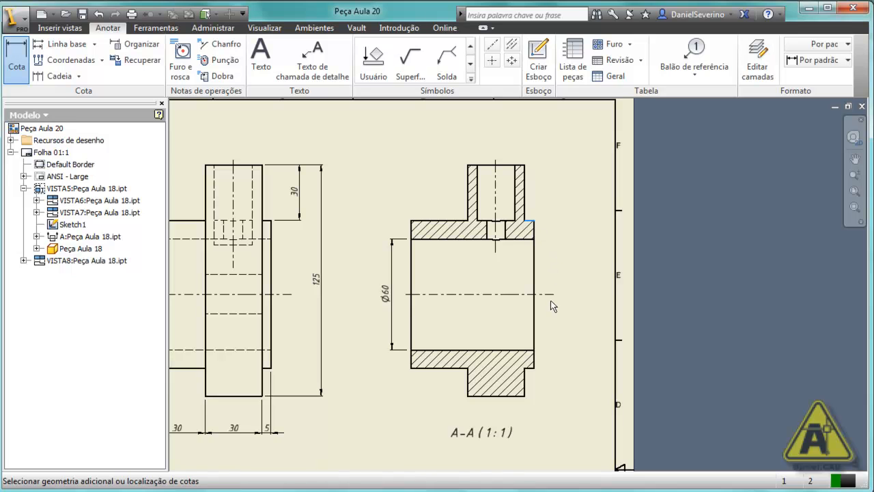
click(534, 361)
click(577, 354)
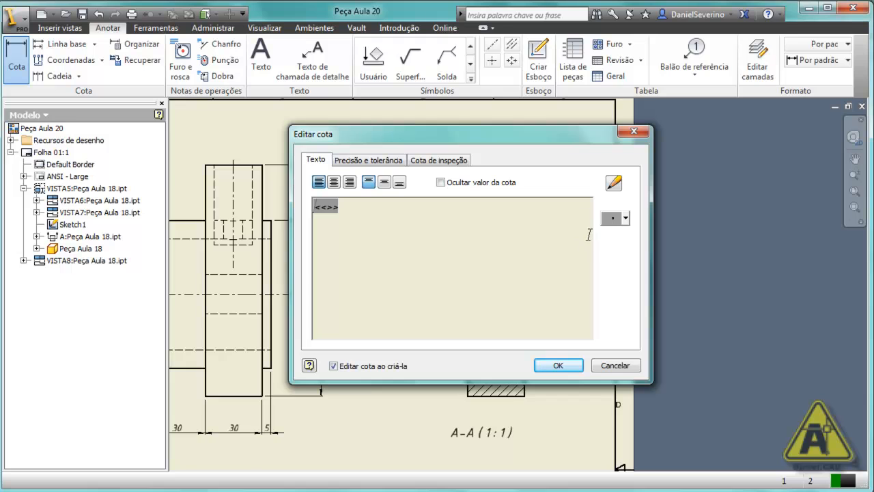
click(622, 218)
click(634, 265)
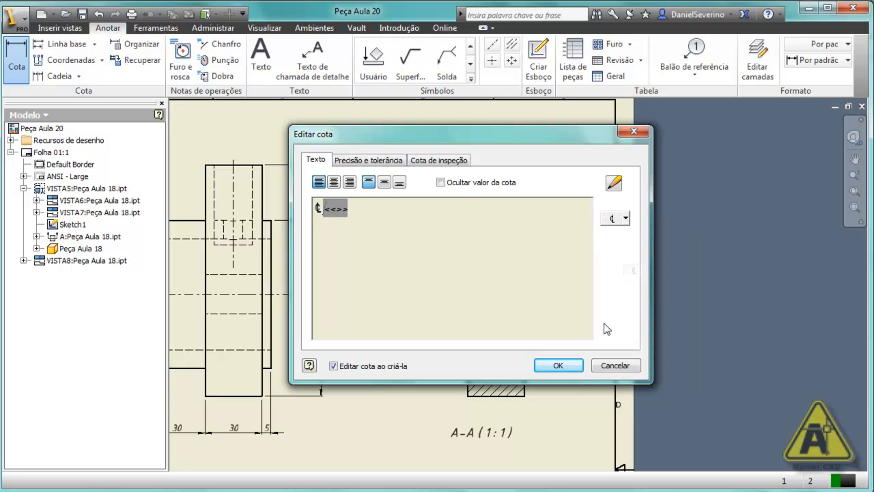
click(558, 365)
middle_drag(422, 350, 463, 385)
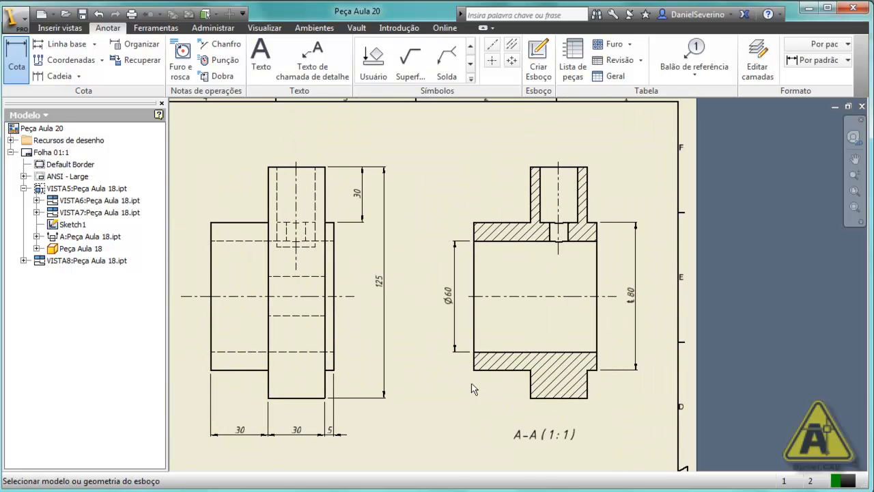
Change the symbol before the section view's outer 80 dimension to a diameter symbol (Ø).
click(449, 298)
double_click(640, 295)
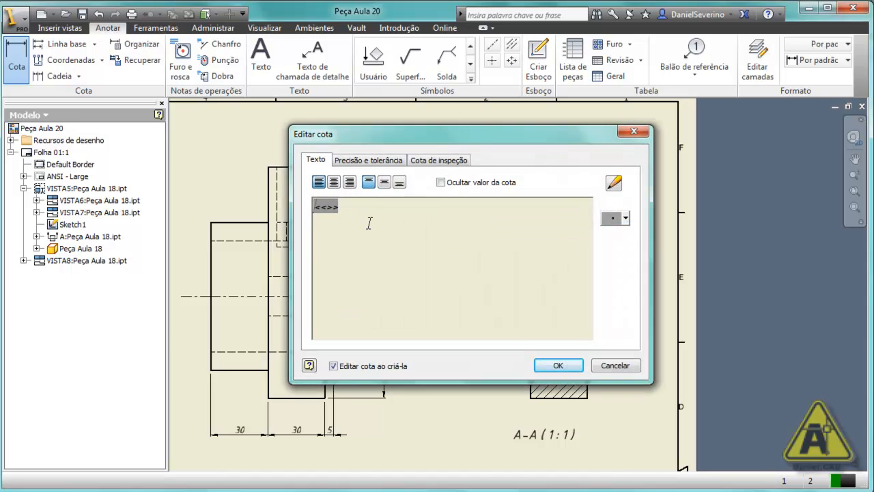
click(618, 218)
click(636, 261)
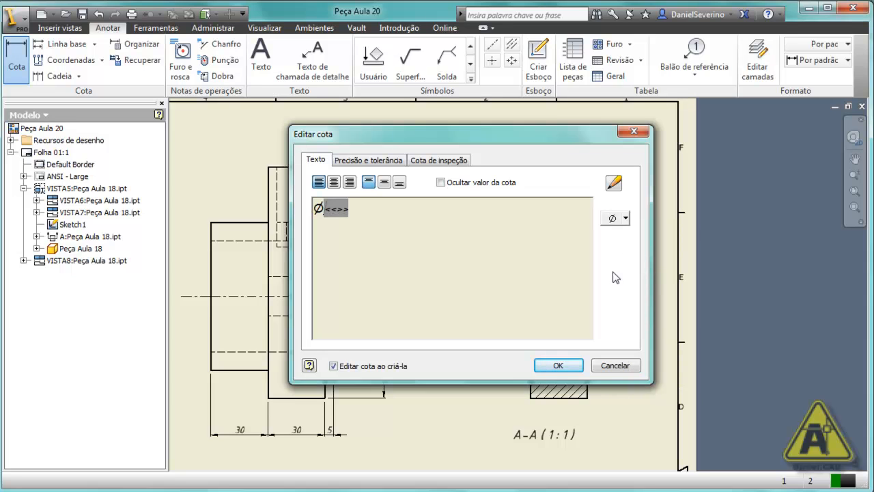
click(559, 365)
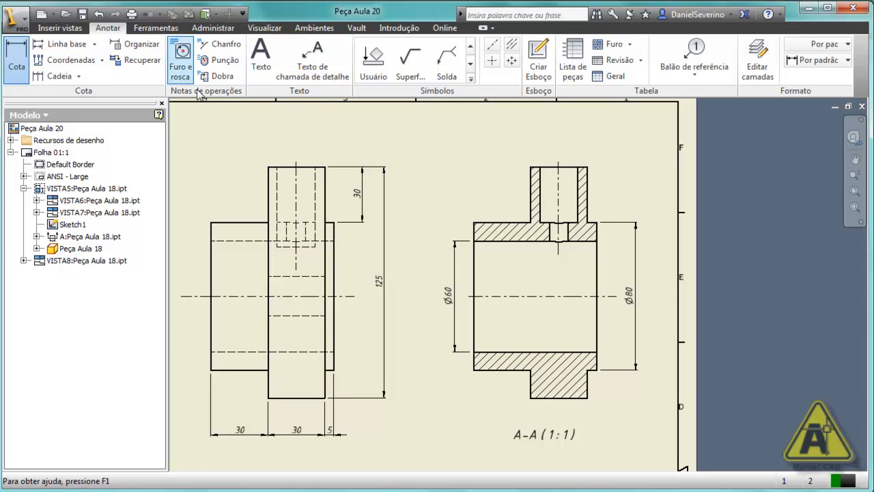
Dimension the inner and outer widths of the upper neck above section A-A, keeping the default text.
click(540, 192)
click(575, 194)
click(559, 146)
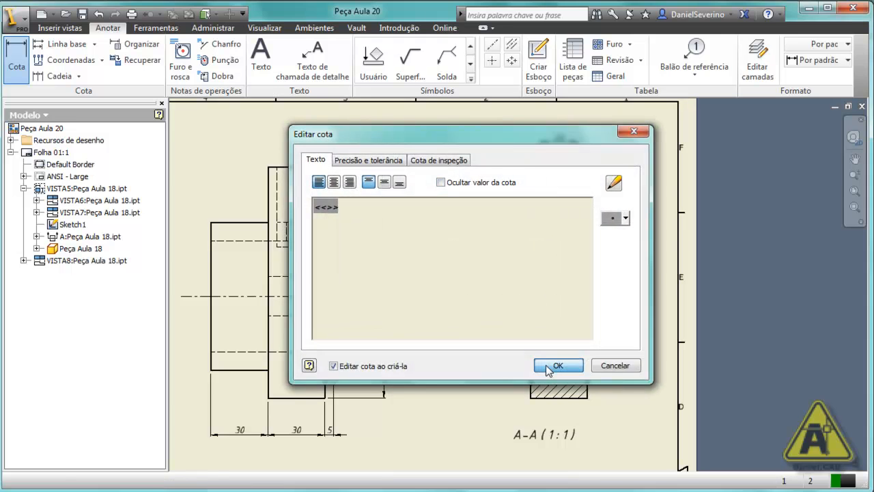
click(545, 365)
click(532, 195)
click(592, 185)
click(590, 128)
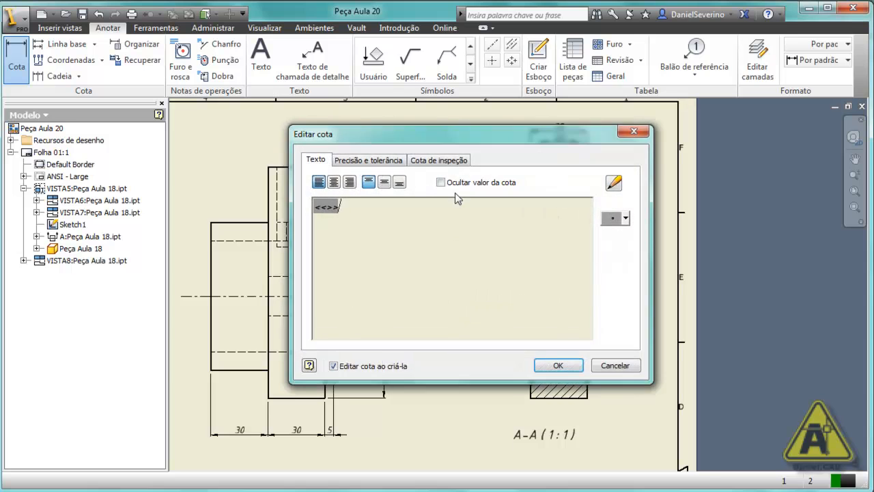
click(550, 366)
scroll(533, 318, down, 5)
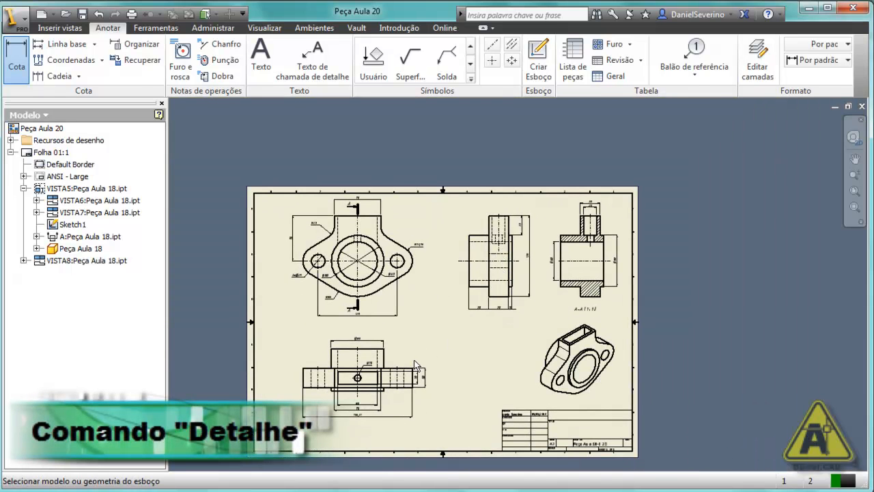
scroll(432, 349, up, 4)
scroll(432, 347, down, 3)
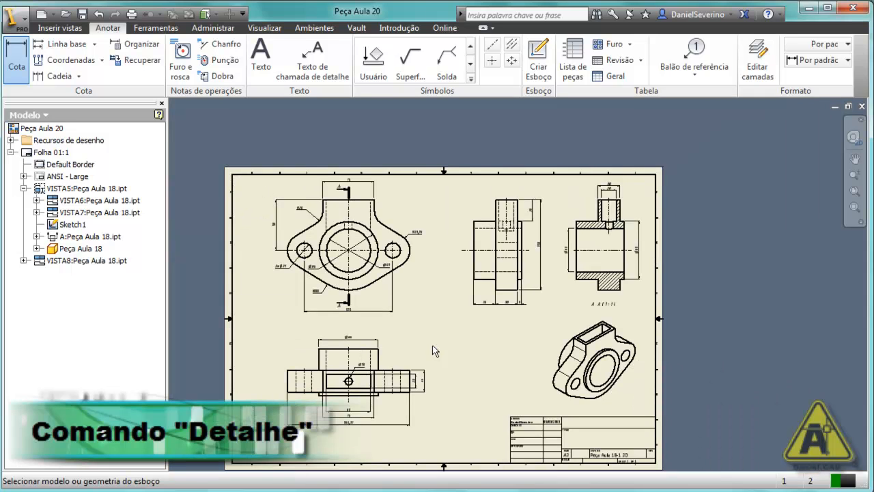
scroll(432, 346, up, 1)
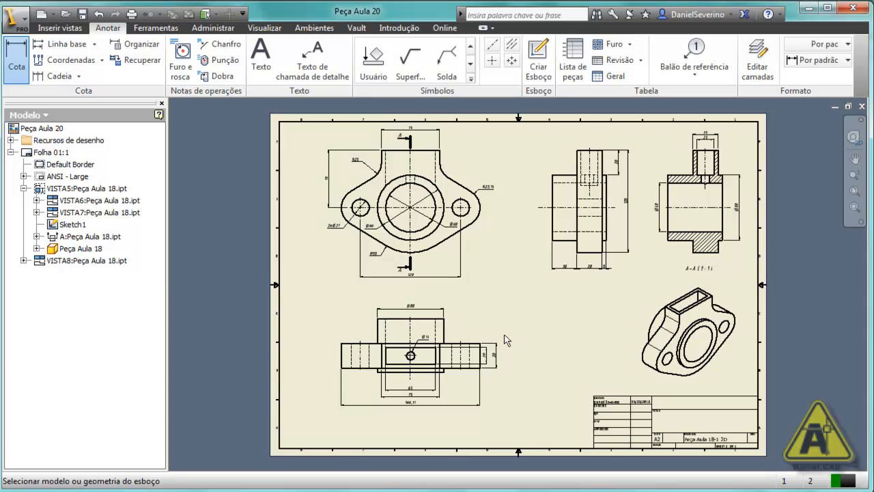
Open the Peça Aula 18 part model from the drawing's front view.
click(467, 162)
right_click(459, 165)
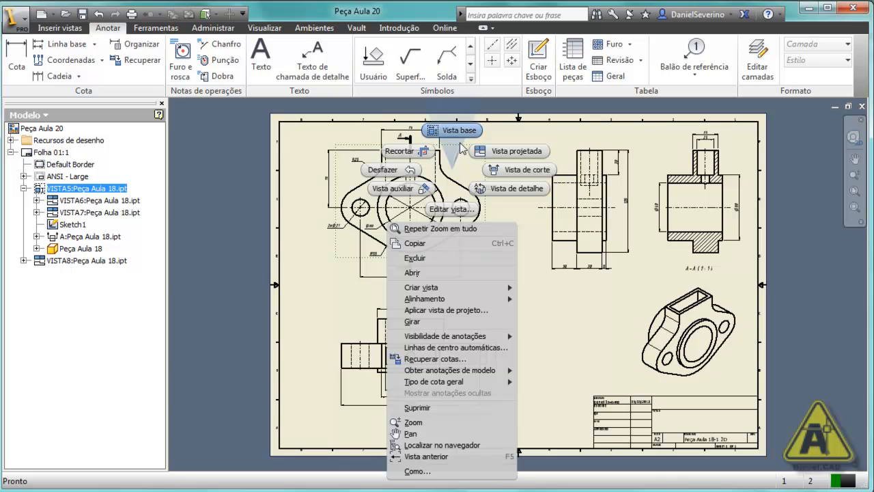
click(413, 274)
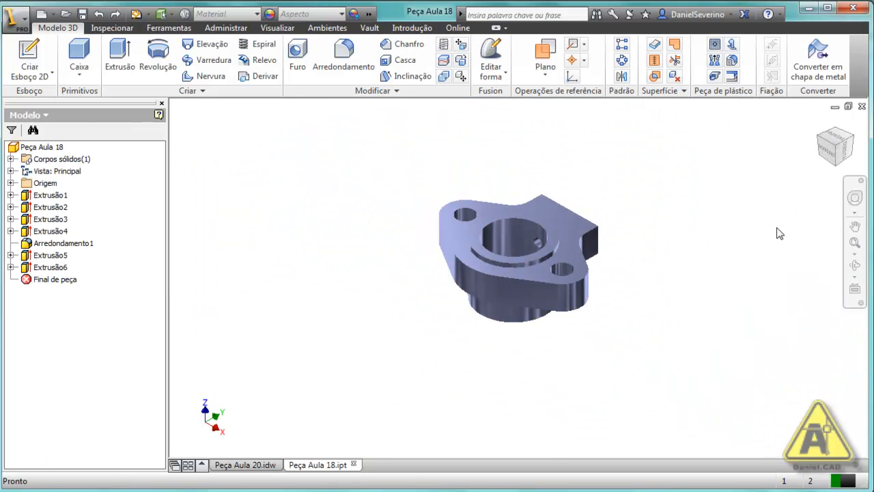
Fillet the circular edge where the long cylindrical boss meets the flange with a 1 mm radius, and return to the Peça Aula 20.idw drawing.
shift+middle_drag(776, 233, 676, 214)
scroll(518, 298, down, 3)
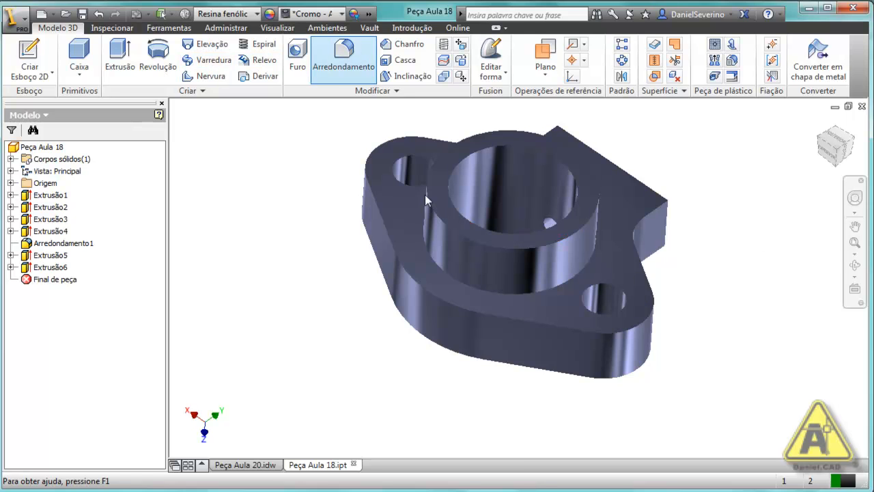
click(470, 288)
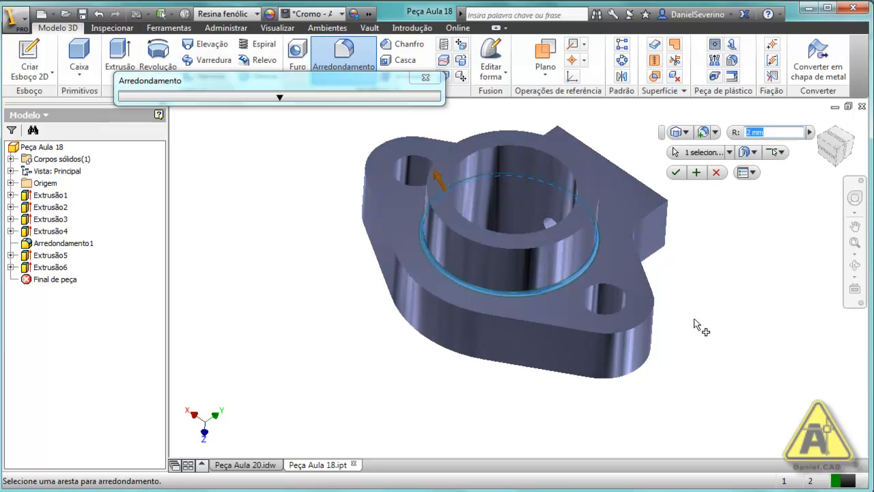
text(1)
click(675, 172)
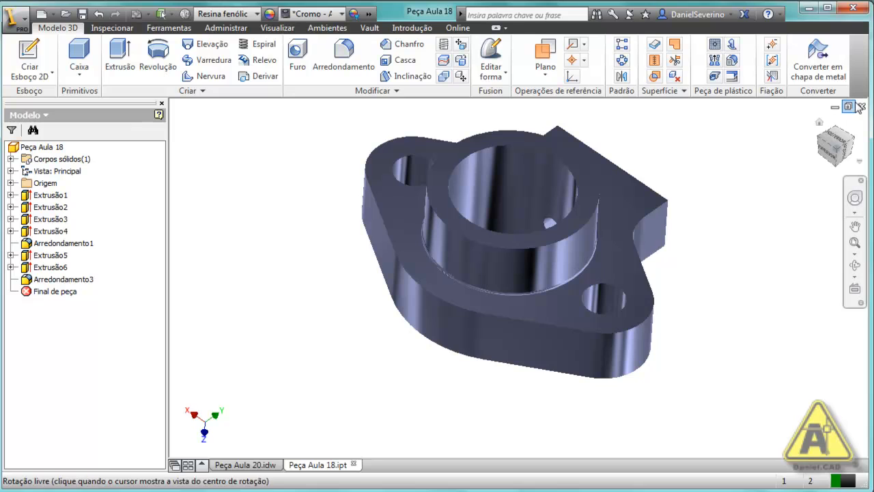
click(246, 465)
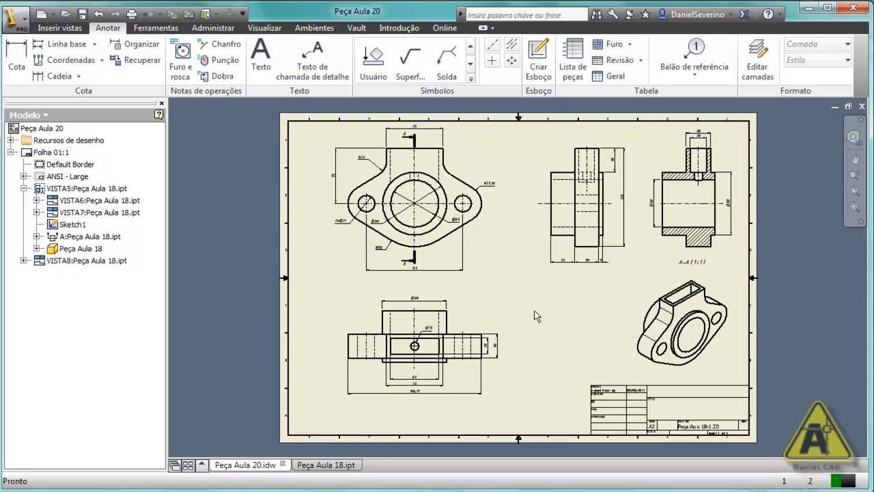
Examine the updated fillet at the corner between the cylindrical boss and the flange in the side view.
scroll(534, 310, up, 3)
mouse_move(563, 298)
middle_down()
mouse_move(512, 318)
mouse_move(512, 289)
middle_up()
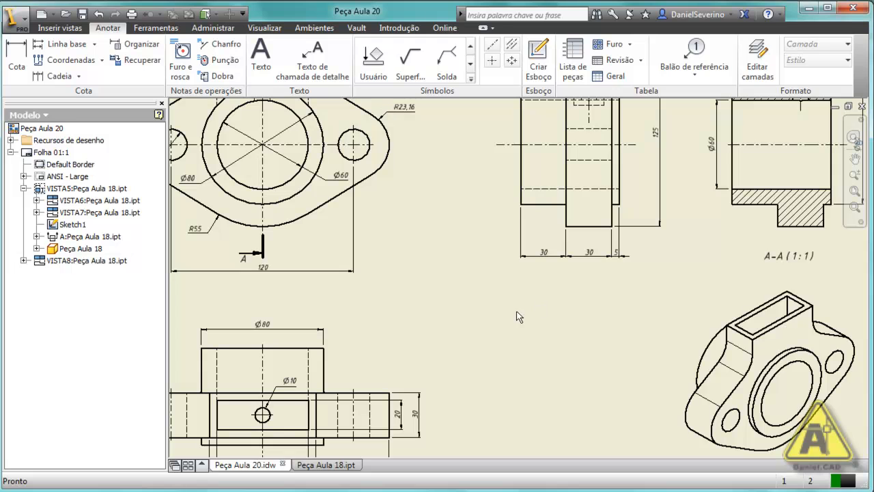
middle_drag(469, 322, 533, 322)
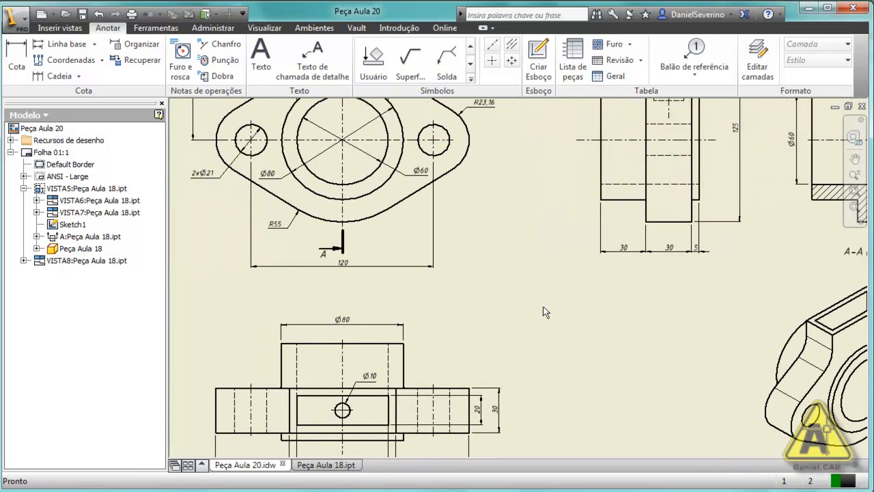
scroll(657, 192, up, 3)
scroll(599, 234, up, 3)
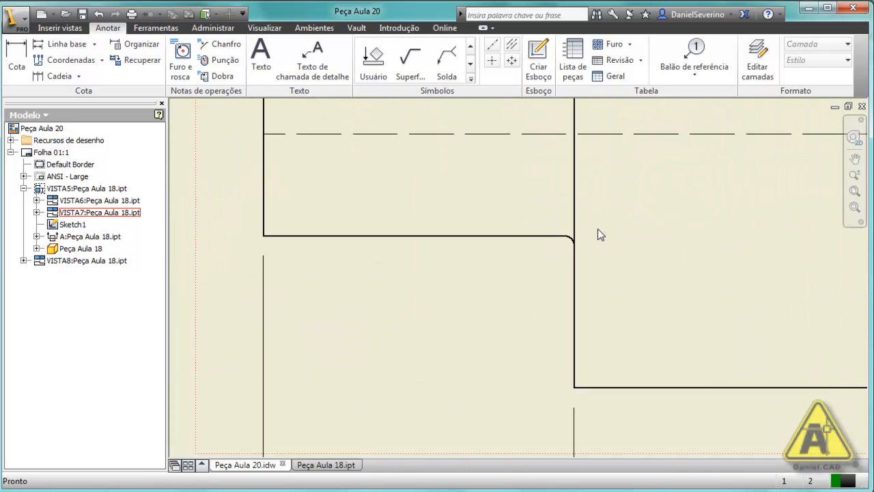
scroll(596, 244, up, 3)
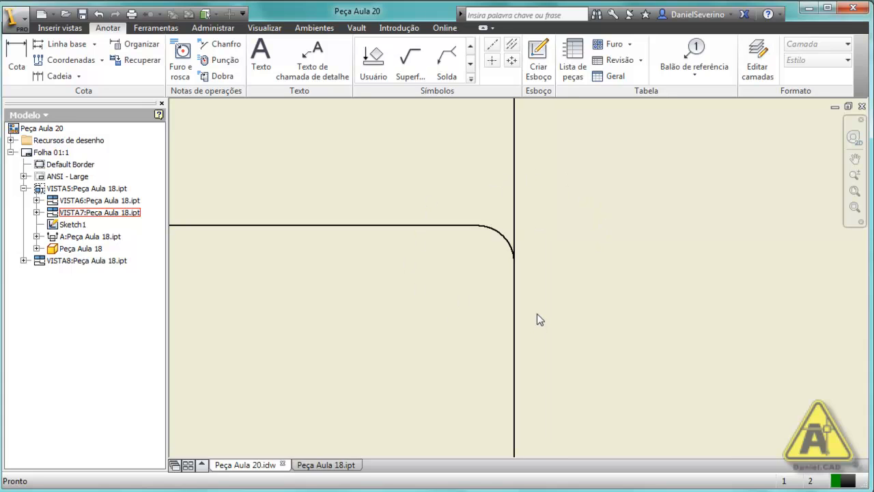
Start a detail view from the side view with view identifier A and a scale of 4:1.
click(60, 27)
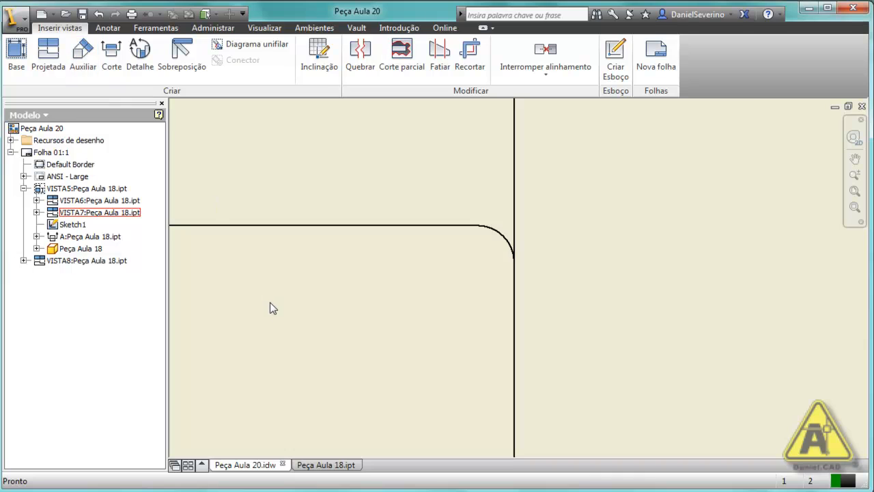
scroll(275, 302, down, 5)
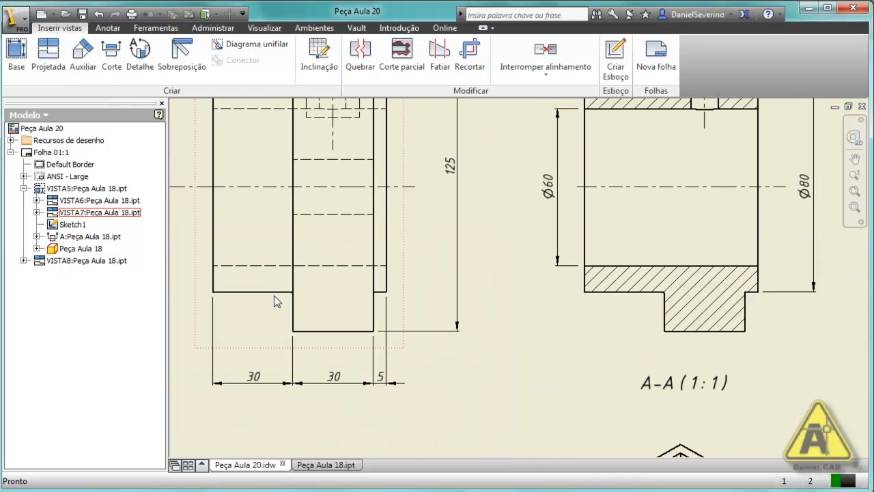
middle_drag(274, 307, 369, 291)
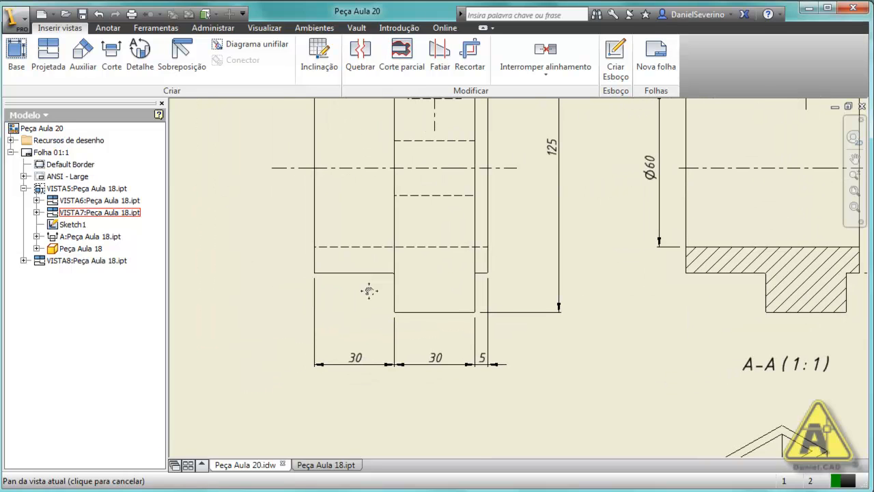
scroll(353, 302, down, 3)
middle_drag(379, 259, 380, 260)
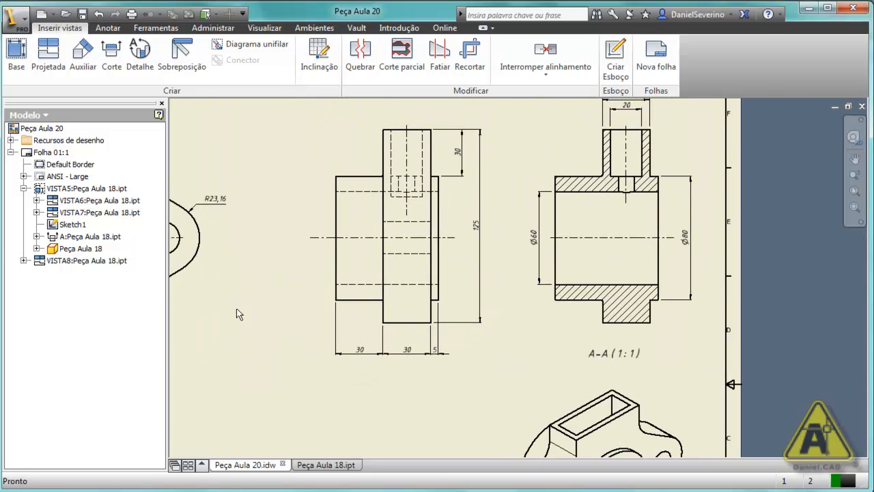
click(353, 316)
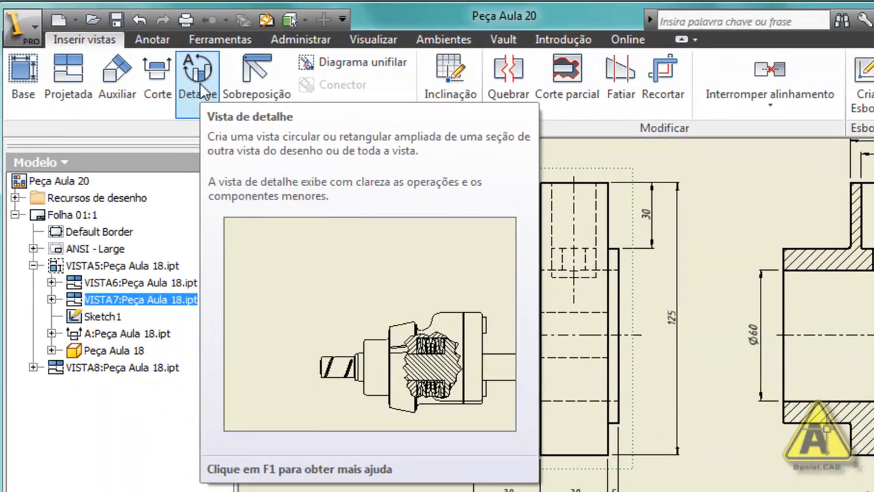
click(200, 86)
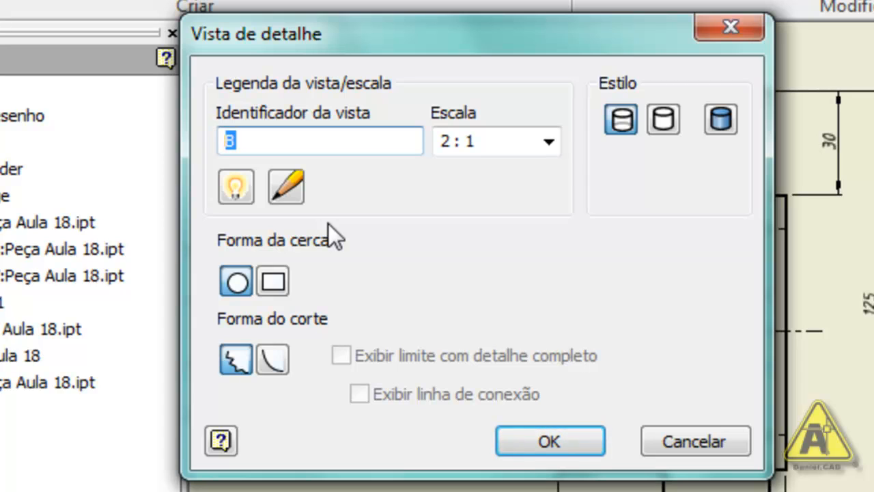
text(A)
click(549, 144)
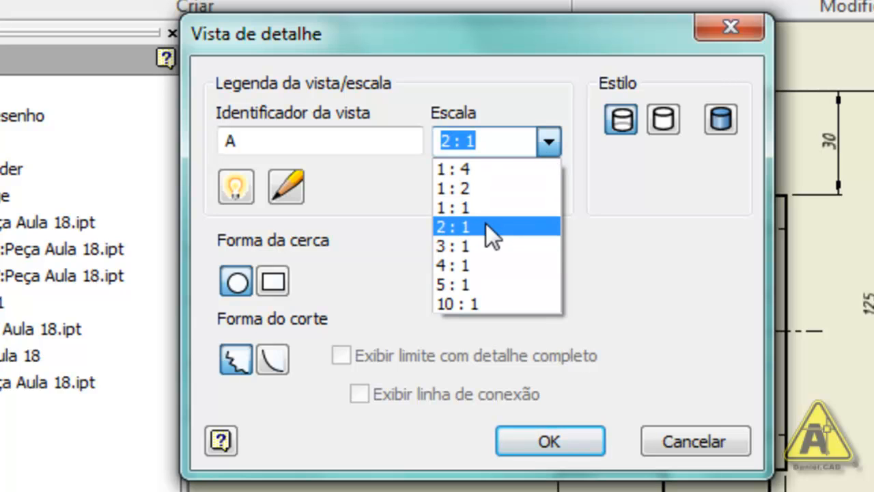
click(475, 265)
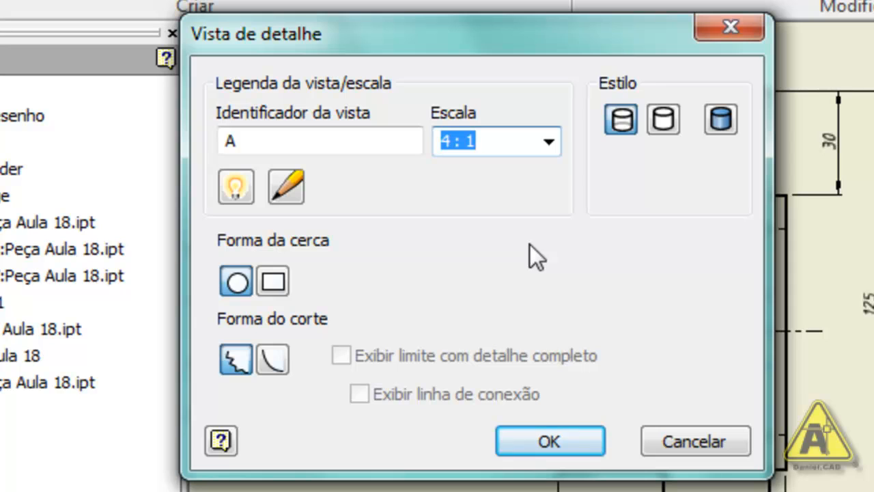
click(550, 140)
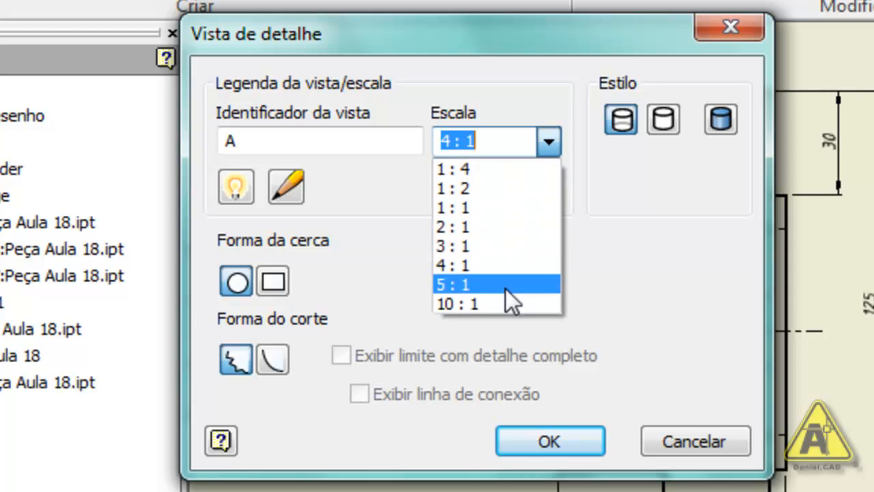
click(607, 226)
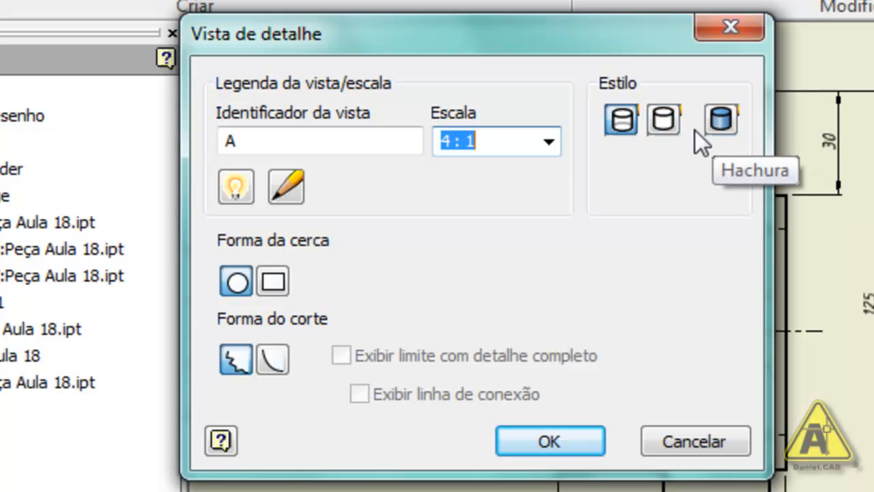
Set the detail view's style to hidden lines removed and its cutout shape to smooth, keeping the circular fence.
click(660, 130)
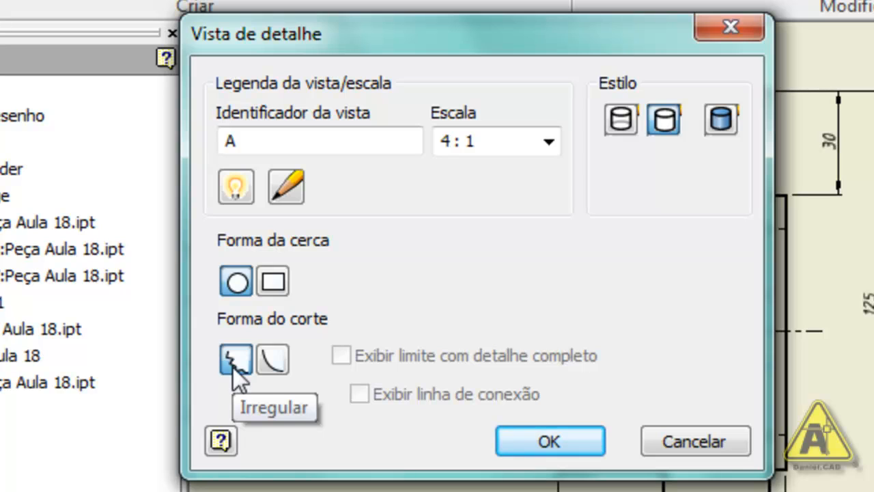
click(271, 360)
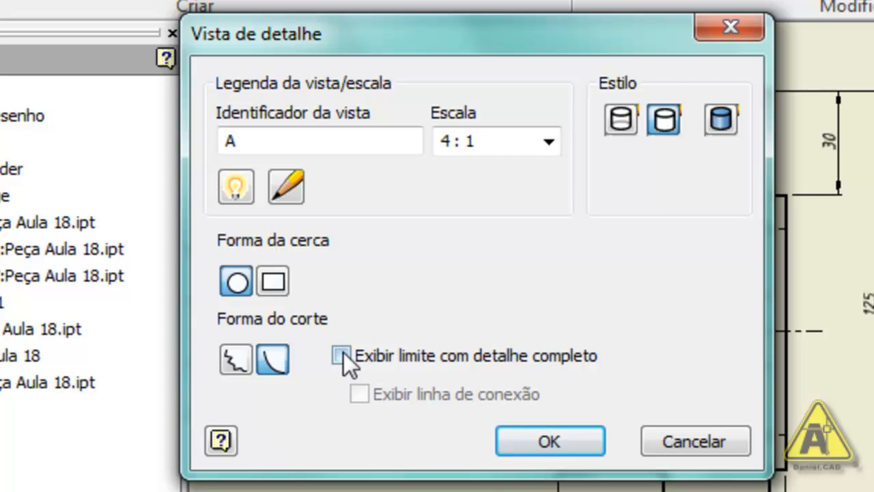
mouse_move(536, 46)
mouse_down()
mouse_move(335, 74)
mouse_move(265, 63)
mouse_up()
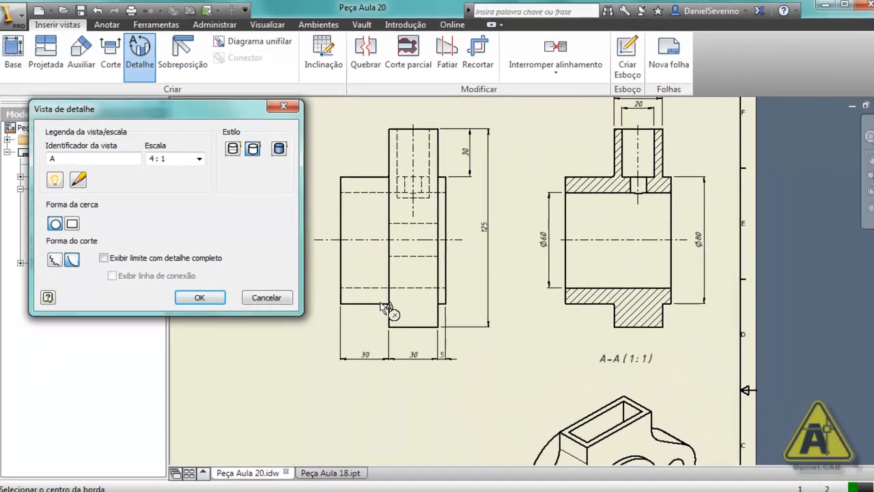
Draw a small circular fence around the side view's lower fillet corner and place detail A in the free space between the lower and isometric views.
click(383, 301)
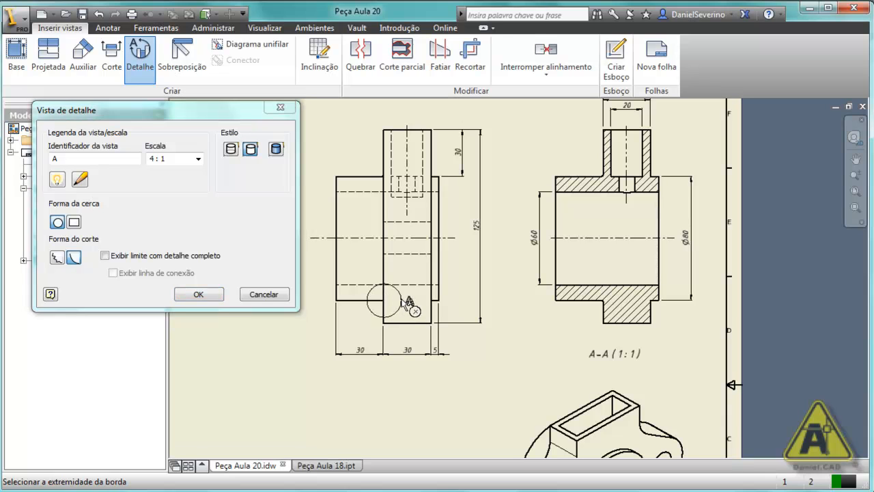
scroll(395, 302, up, 5)
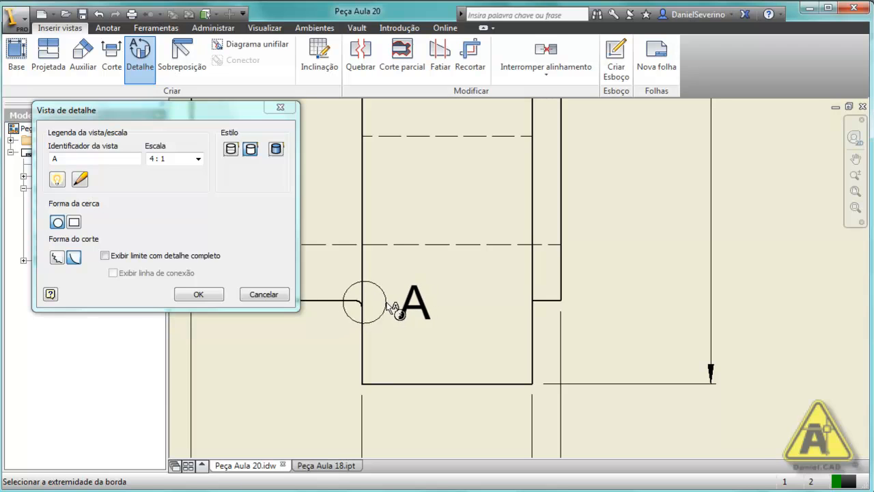
click(359, 326)
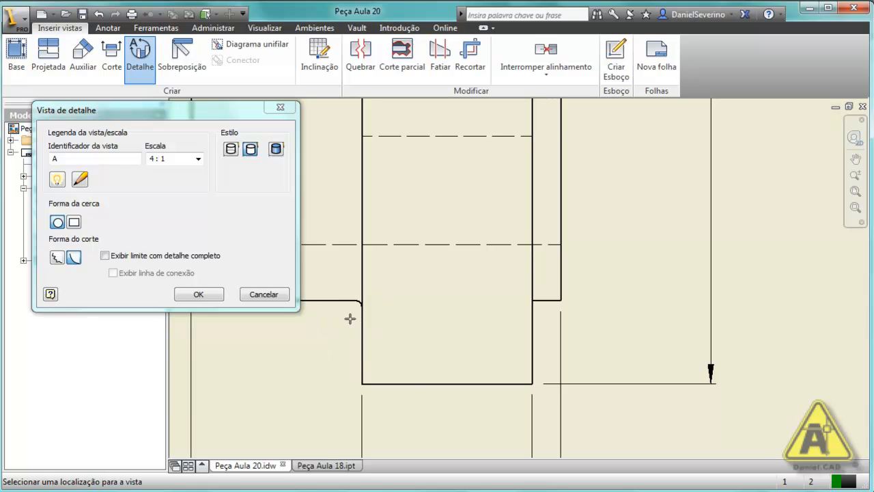
scroll(355, 345, down, 5)
scroll(357, 345, up, 5)
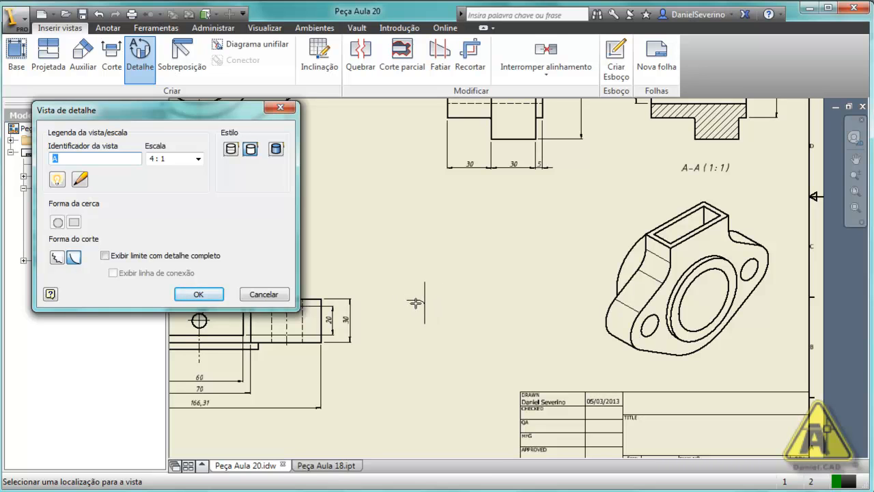
click(428, 265)
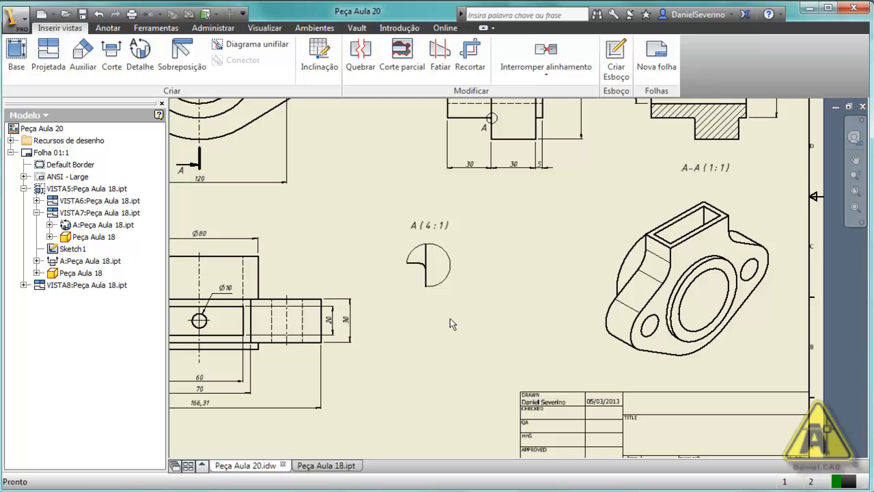
Change detail view A's scale to 5:1 and move its label below the view.
scroll(449, 318, down, 2)
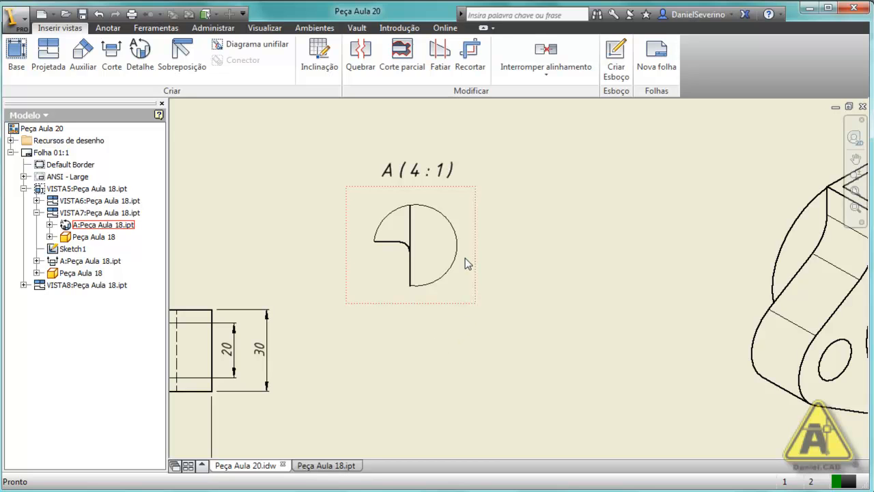
double_click(464, 285)
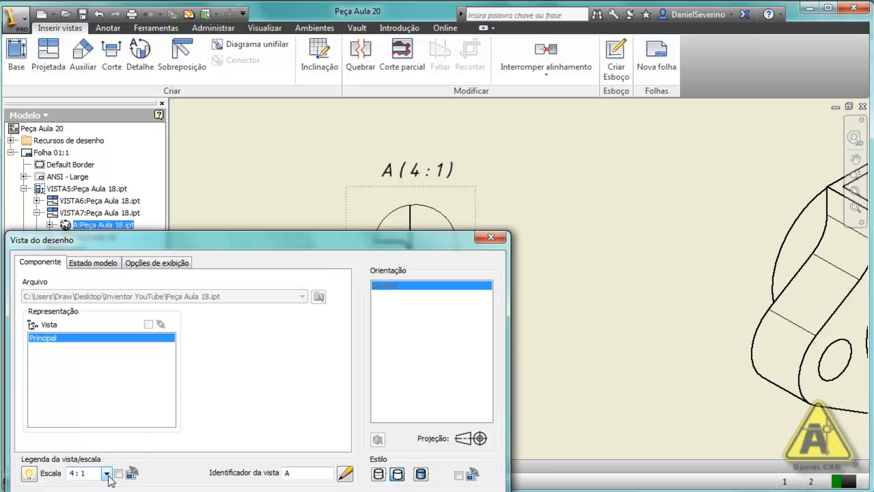
drag(227, 243, 247, 167)
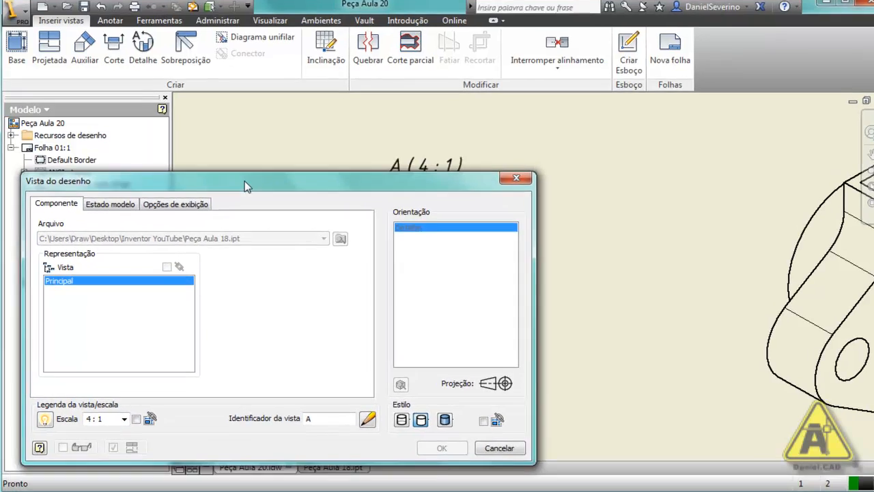
click(124, 418)
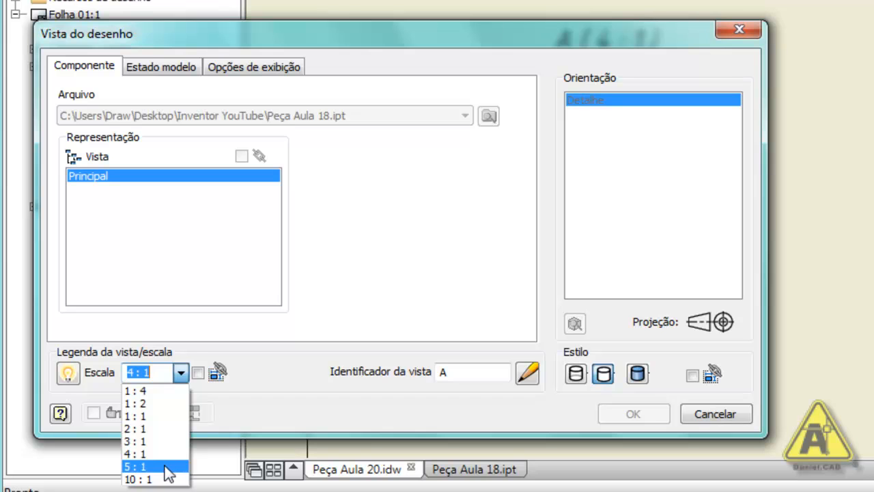
click(164, 469)
click(624, 415)
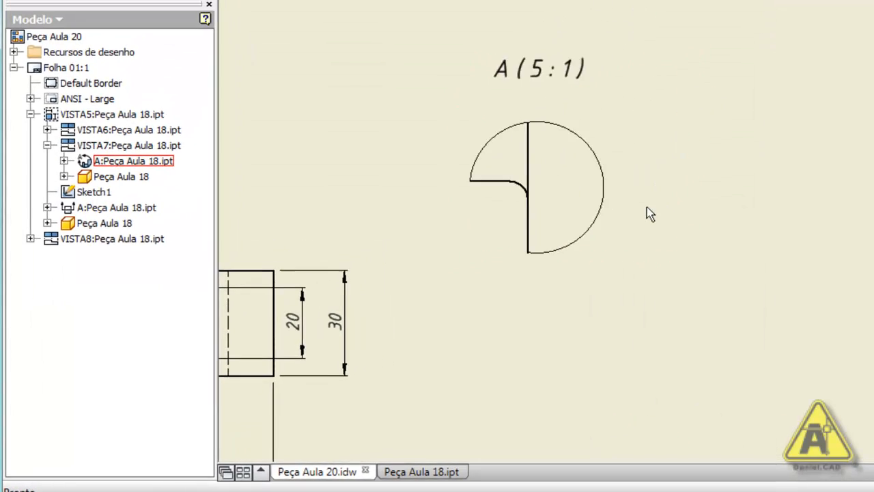
drag(584, 90, 576, 148)
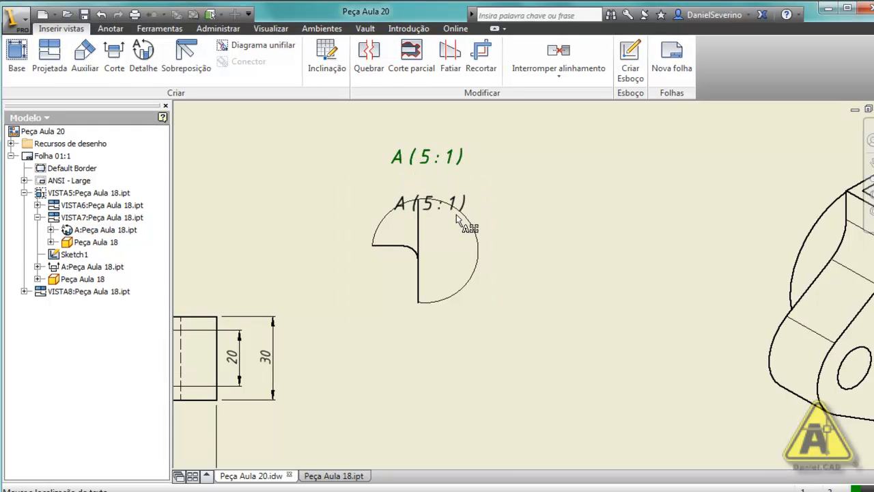
drag(457, 216, 444, 344)
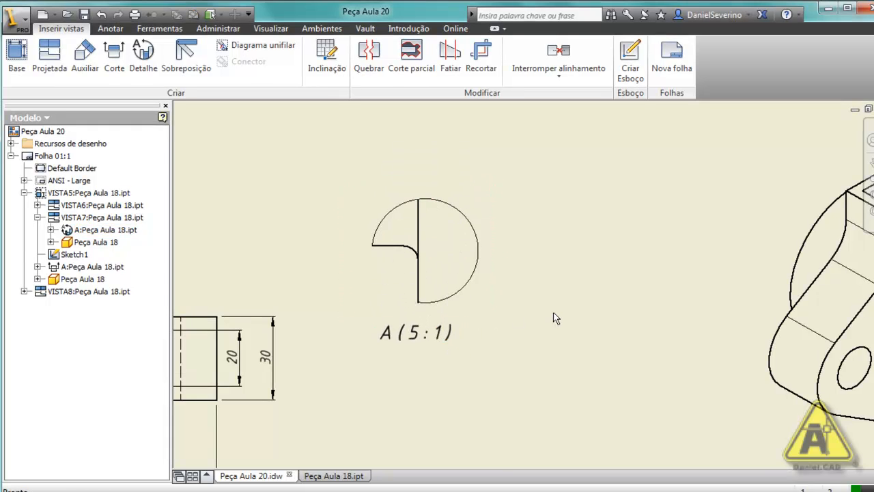
Dimension the fillet radius in detail view A and place the value below and to the left of the arc.
scroll(407, 270, up, 3)
click(420, 249)
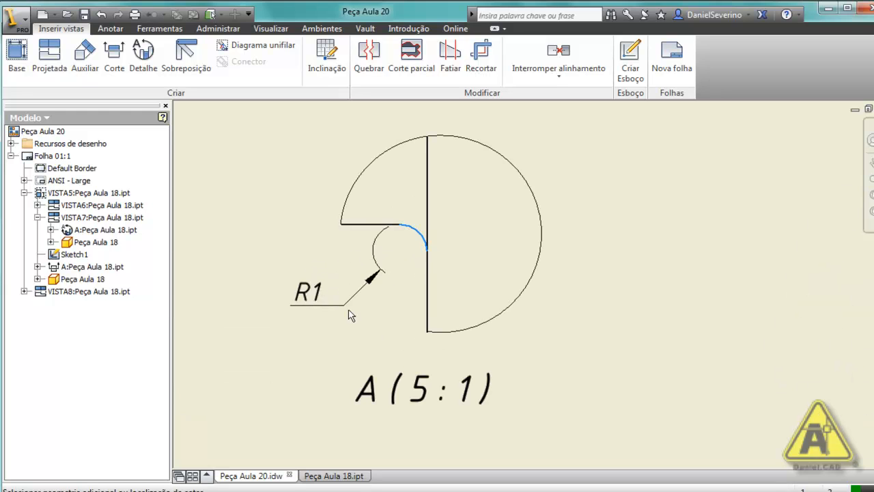
click(359, 292)
click(589, 374)
scroll(635, 312, down, 4)
middle_drag(687, 308, 560, 327)
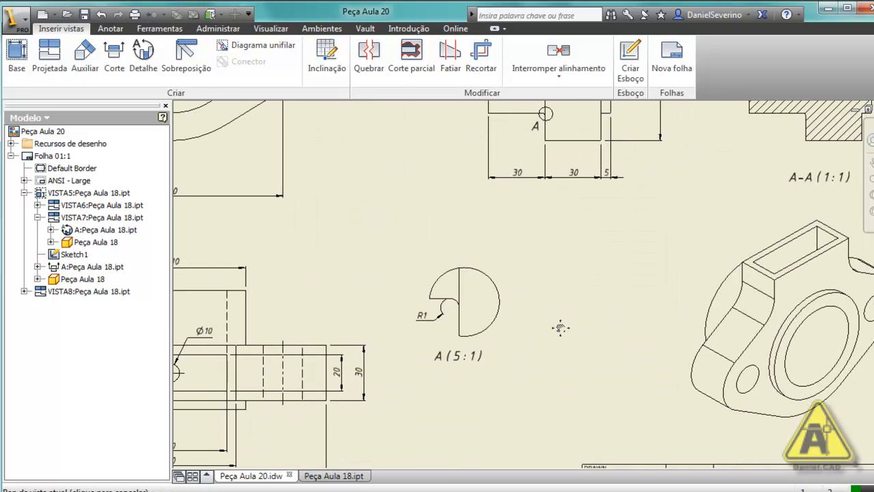
scroll(560, 328, down, 2)
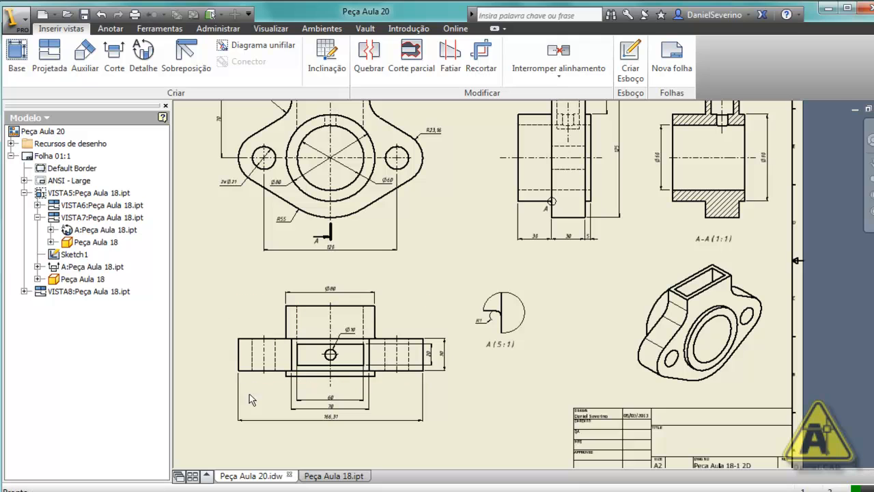
Set up detail view B from the lower view at 5:1, with hidden lines removed, circular fence, smooth cutout and full detail boundary.
click(268, 383)
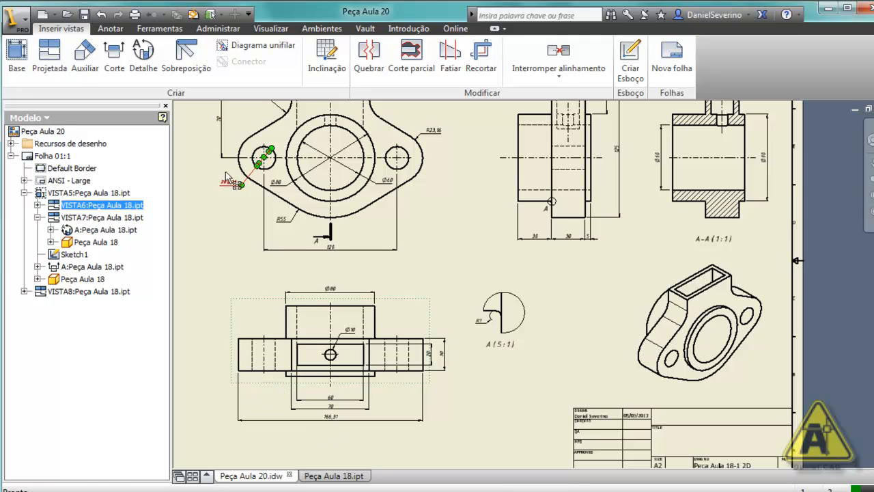
click(152, 58)
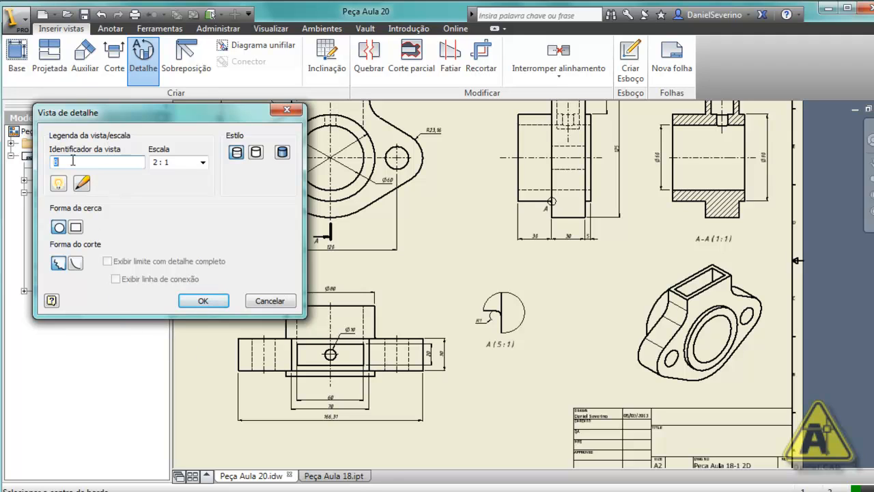
click(202, 161)
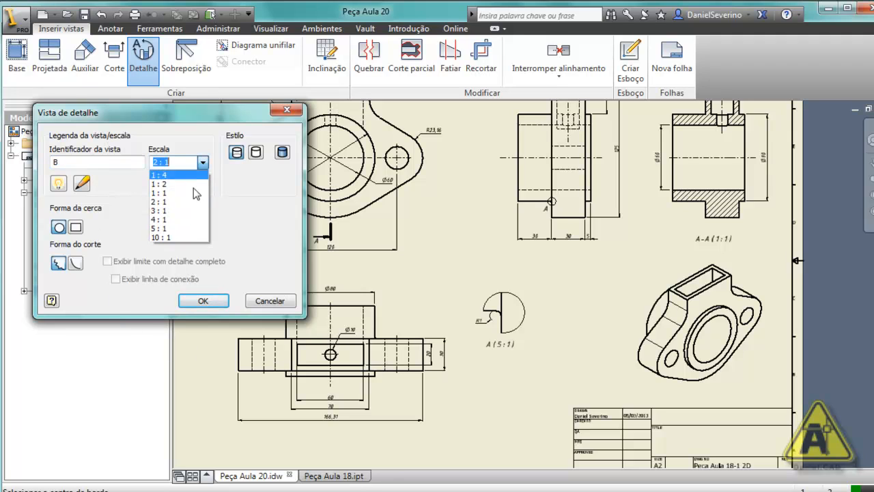
click(167, 228)
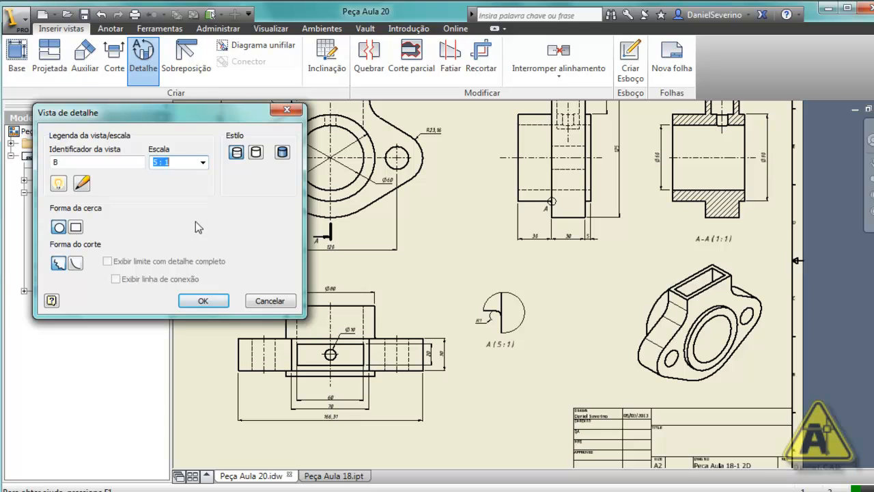
click(256, 152)
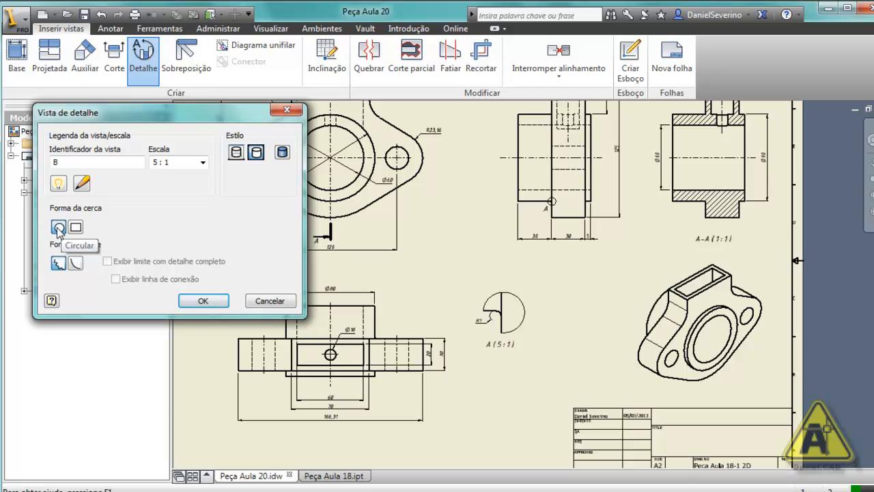
click(76, 265)
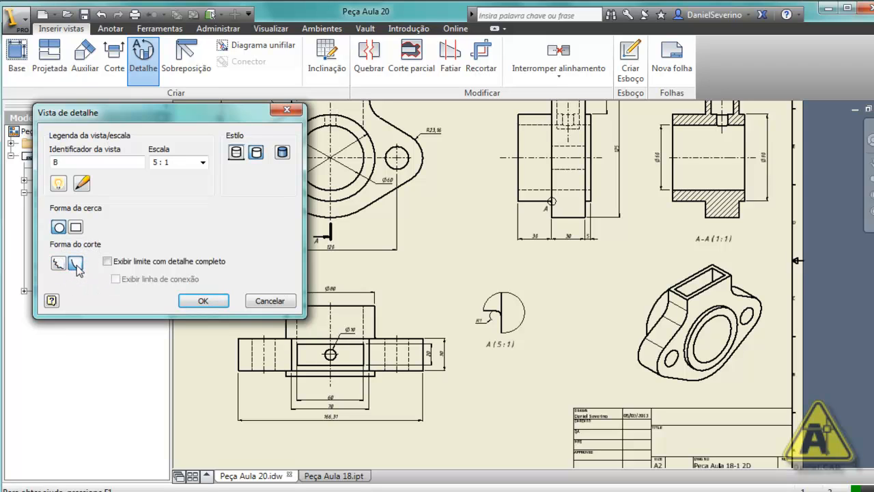
click(107, 262)
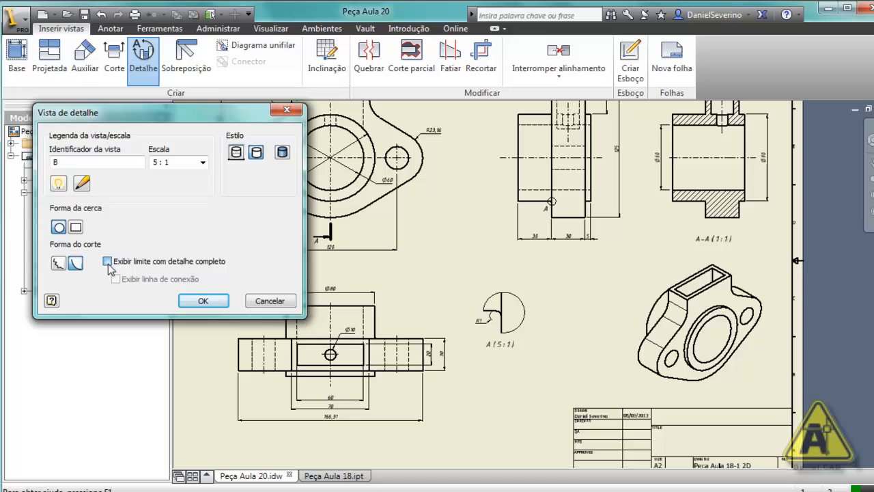
Draw a small circular fence around a corner of the lower view and place detail B beside detail A.
scroll(382, 347, up, 5)
click(377, 341)
click(401, 340)
scroll(395, 326, down, 5)
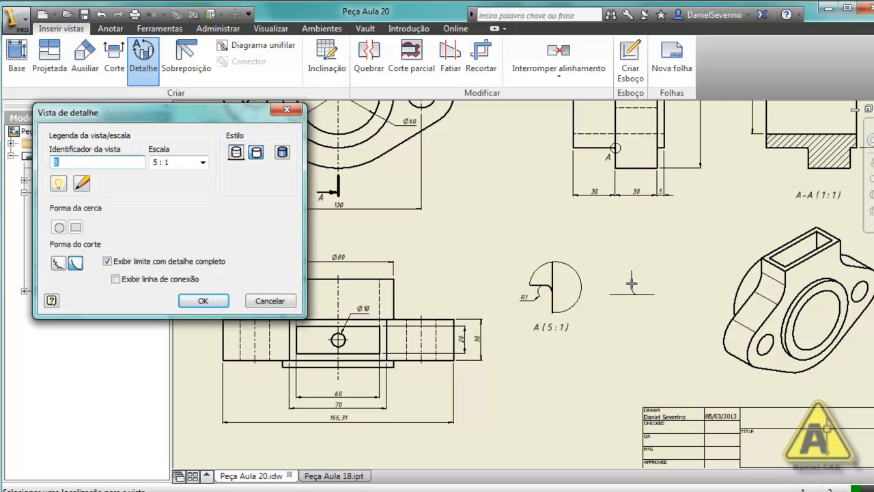
click(631, 286)
Move detail view B's label below the view.
scroll(638, 328, up, 5)
middle_drag(642, 351, 591, 357)
click(593, 335)
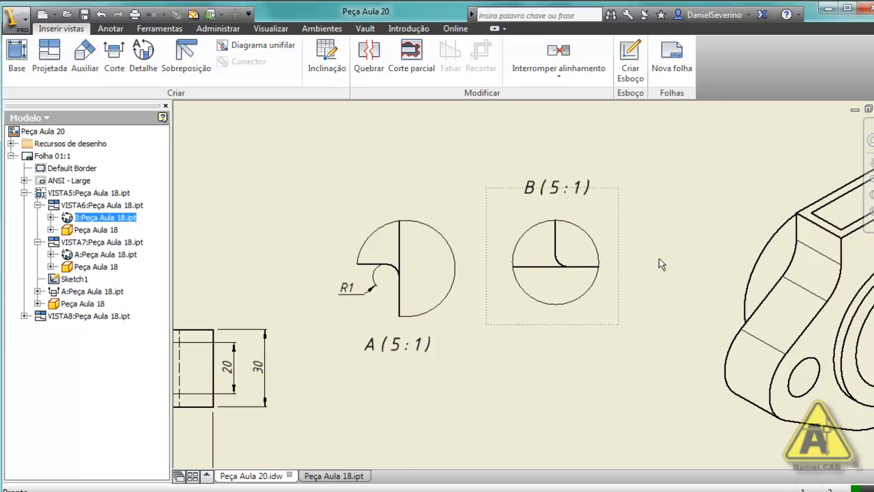
drag(583, 188, 573, 350)
click(607, 316)
key(Escape)
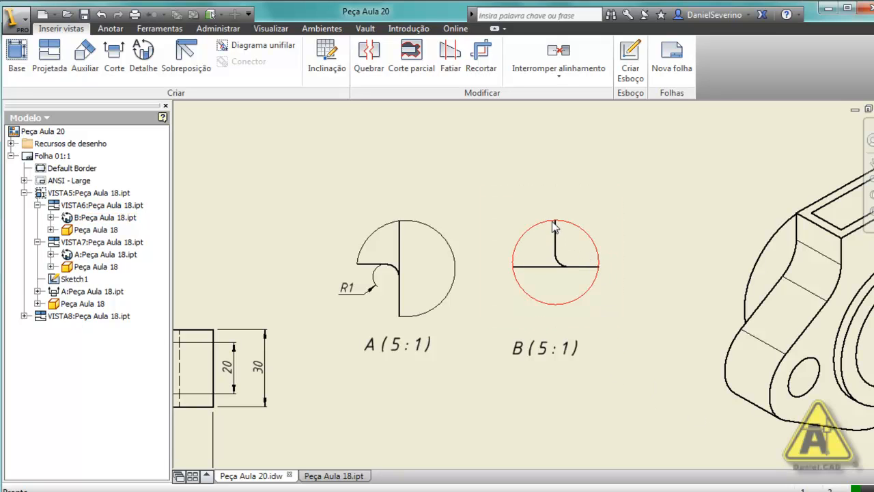
click(577, 315)
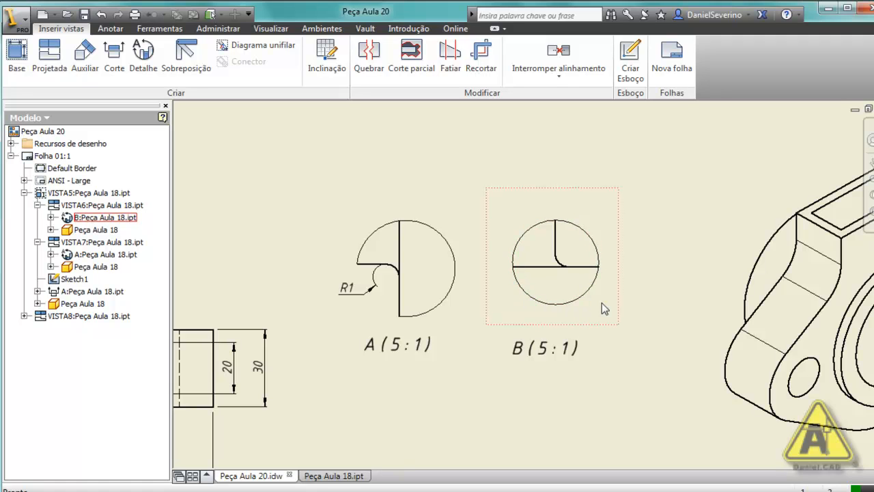
key(Escape)
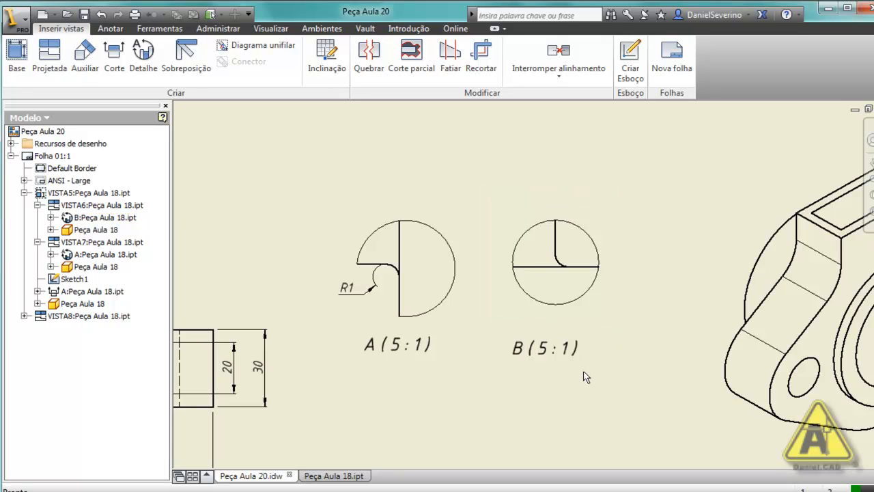
Delete detail view B from the sheet.
click(603, 312)
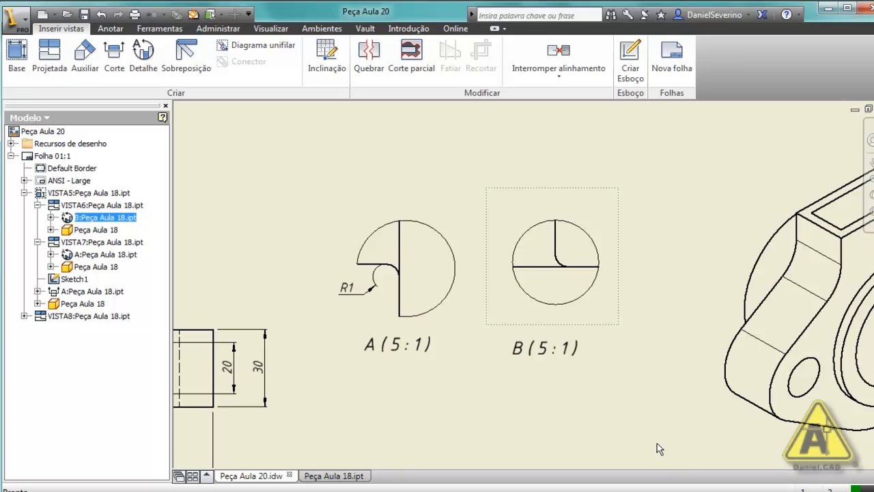
key(Delete)
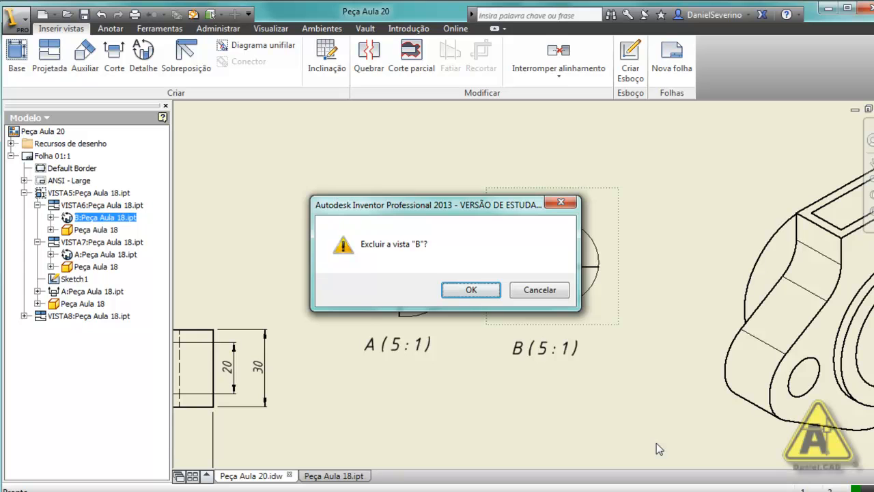
click(496, 292)
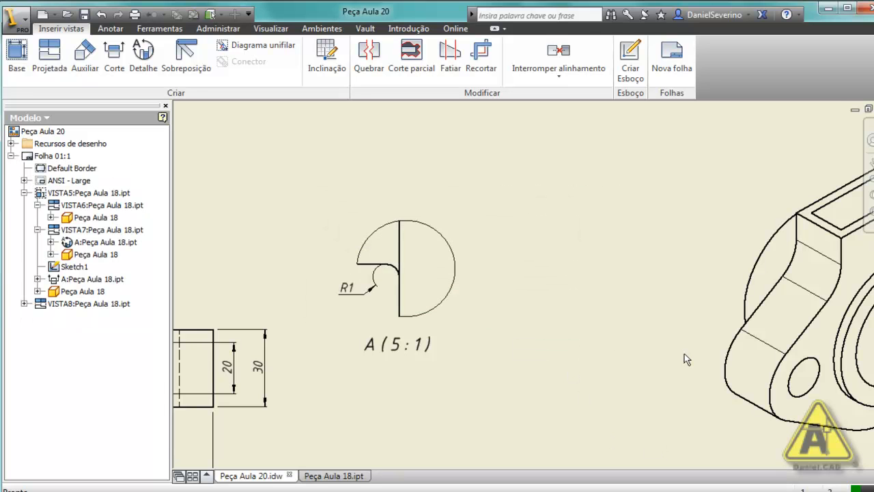
Move detail view A slightly lower in the free space between the lower and isometric views.
key(Home)
middle_drag(668, 368, 605, 361)
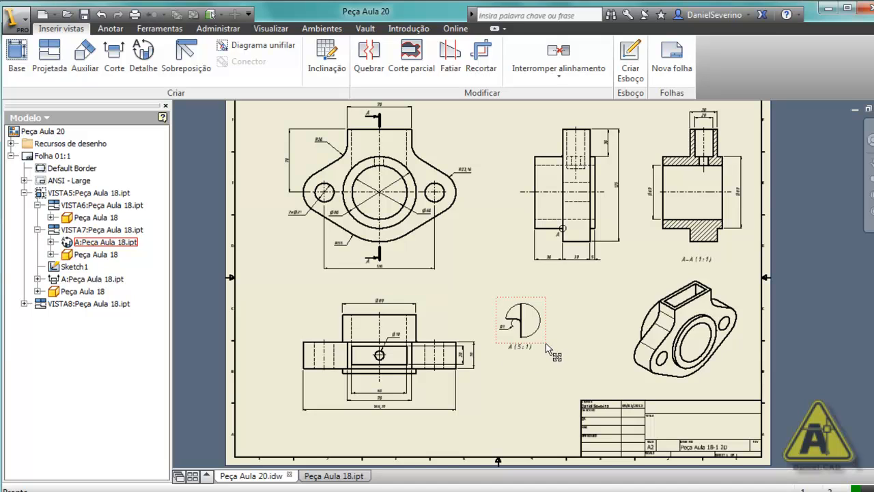
drag(544, 344, 543, 378)
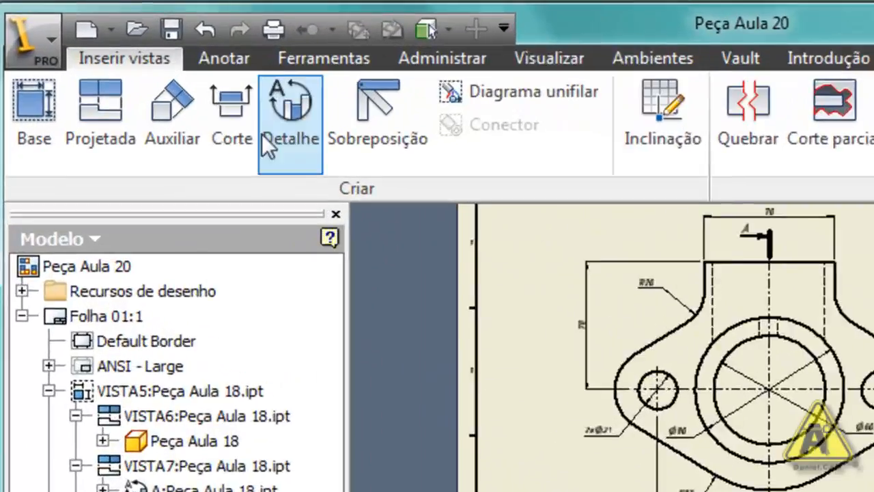
Insert a parts list from the front view, without automatic wrapping, against the sheet border directly above the title block.
click(224, 58)
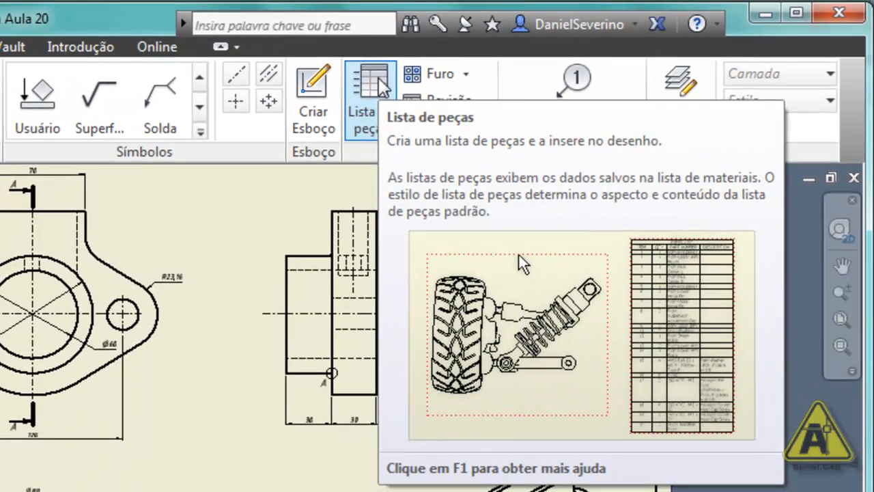
click(374, 88)
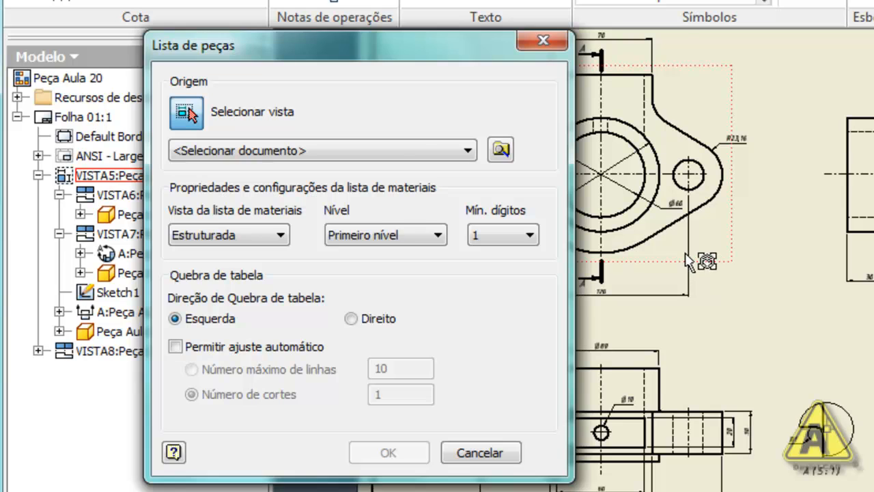
click(663, 258)
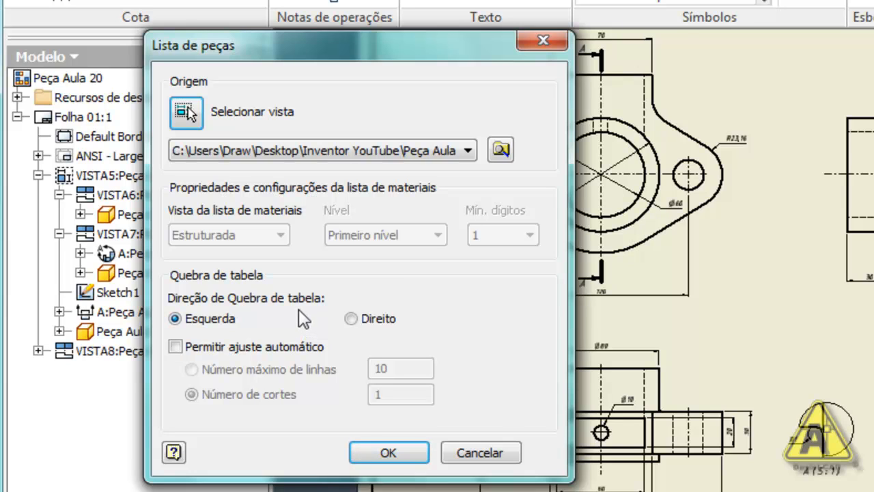
click(281, 345)
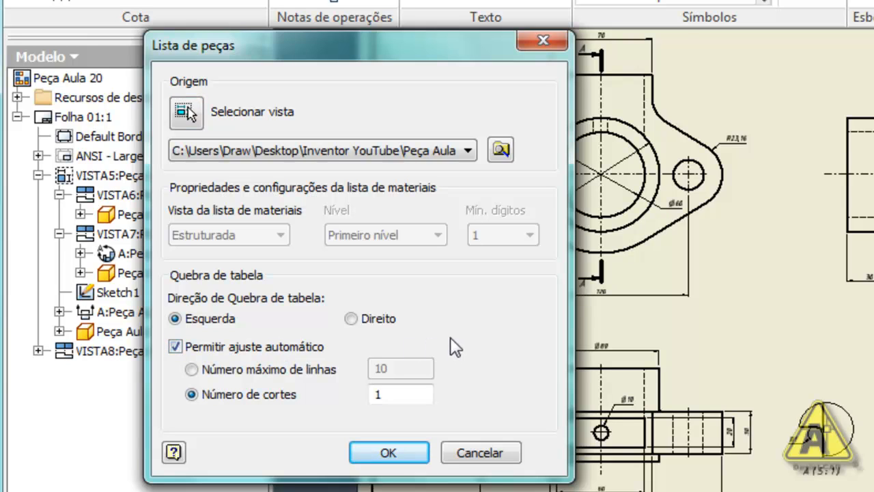
click(220, 349)
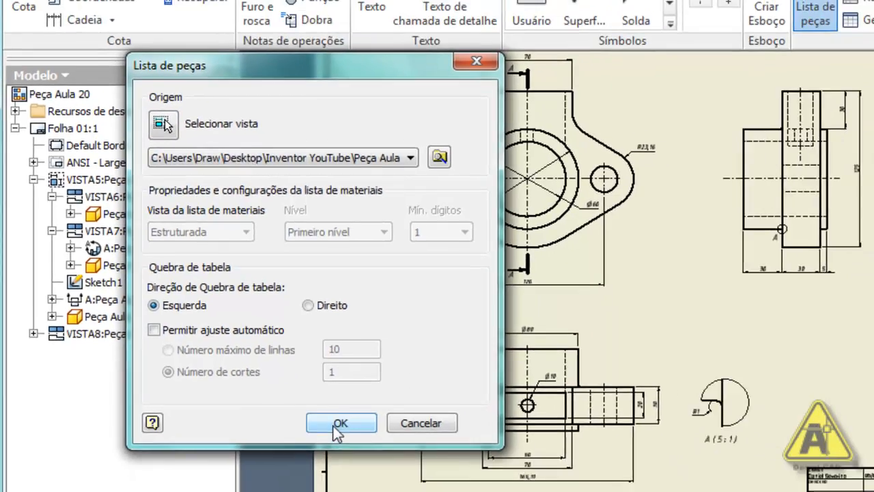
click(377, 453)
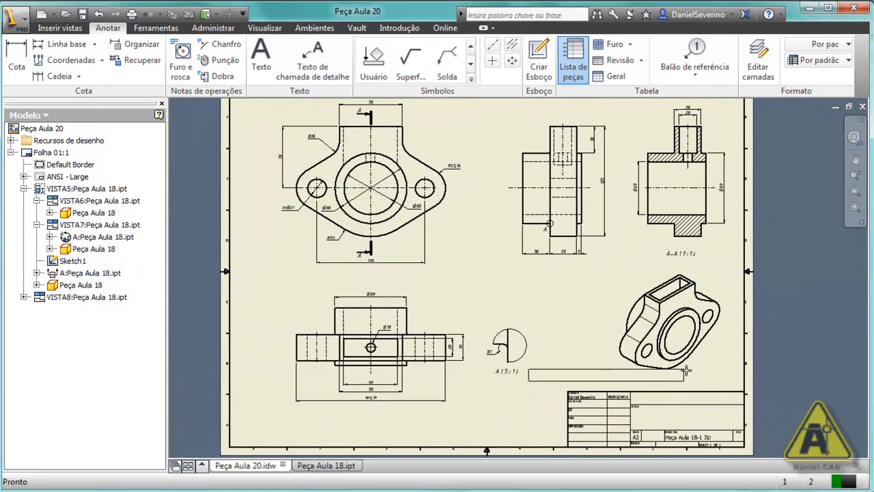
scroll(601, 355, up, 4)
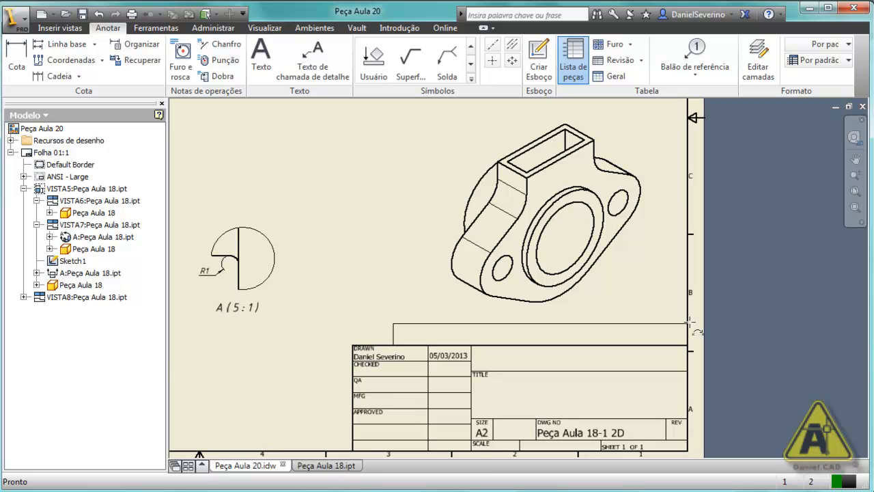
click(688, 321)
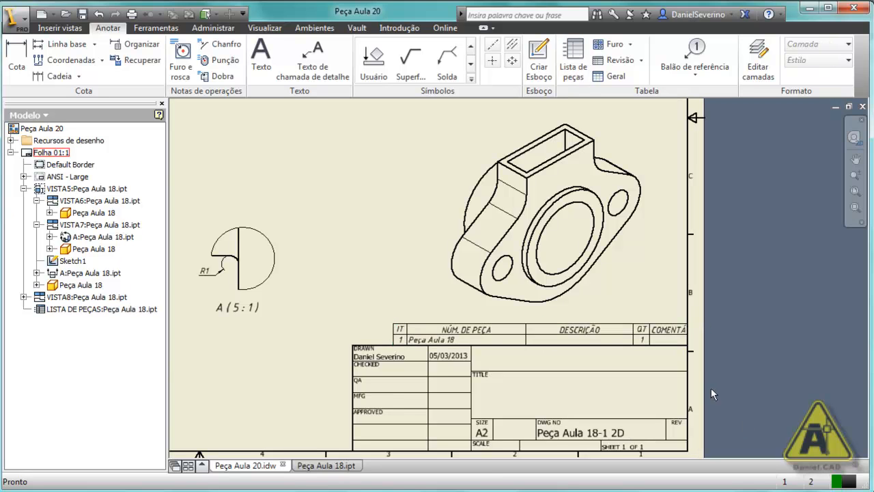
Widen the parts list's item column so the table's left edge aligns with the title block.
scroll(377, 417, down, 3)
scroll(373, 403, up, 3)
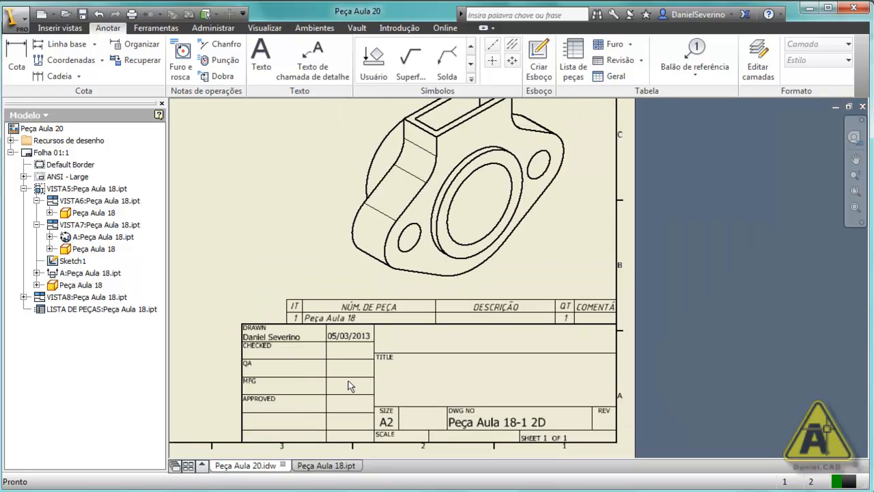
click(293, 319)
mouse_move(283, 316)
mouse_down()
mouse_move(259, 315)
mouse_move(294, 307)
mouse_move(280, 309)
mouse_up()
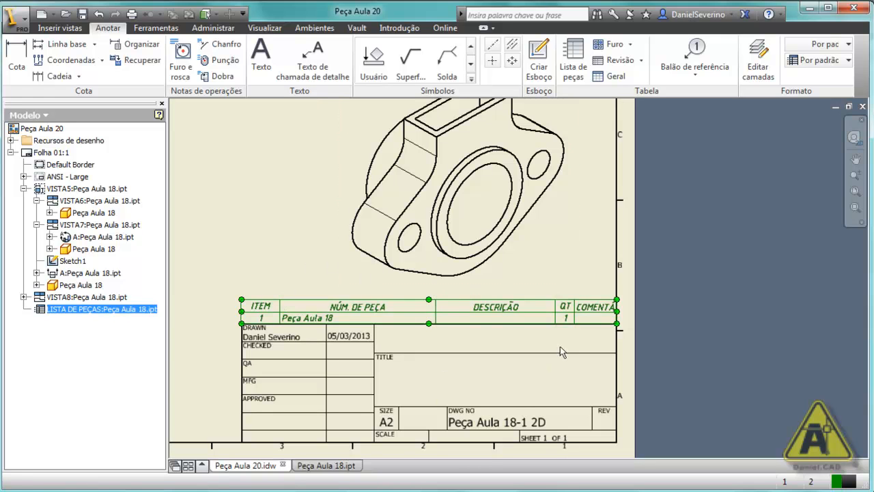
Adjust the parts list's column widths so the QTD and COMENTÁRIOS headings fit completely.
drag(435, 314, 419, 315)
drag(554, 318, 534, 319)
middle_drag(402, 348, 452, 346)
drag(251, 301, 331, 302)
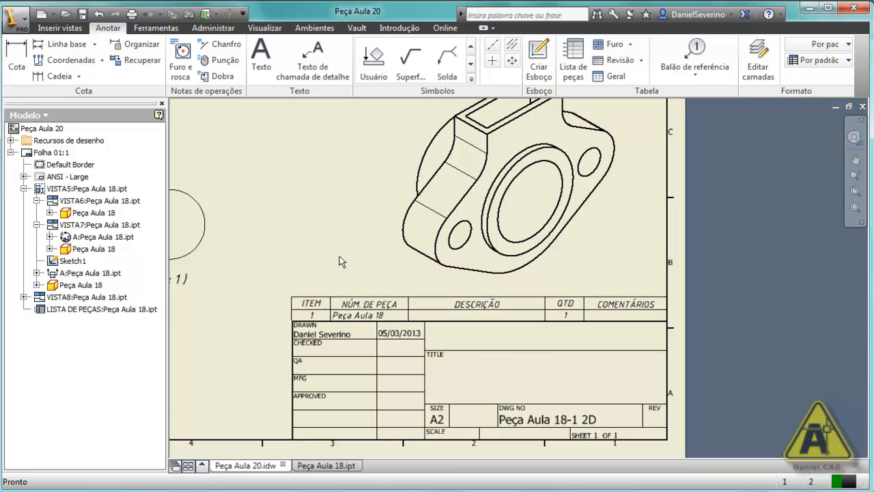
Widen the part number column so the parts list spans the full width of the title block.
click(328, 308)
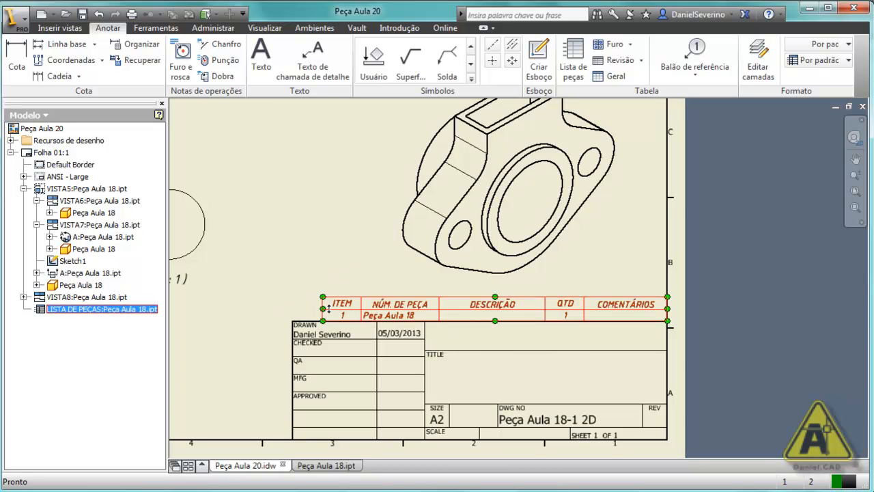
drag(356, 301, 332, 299)
click(354, 264)
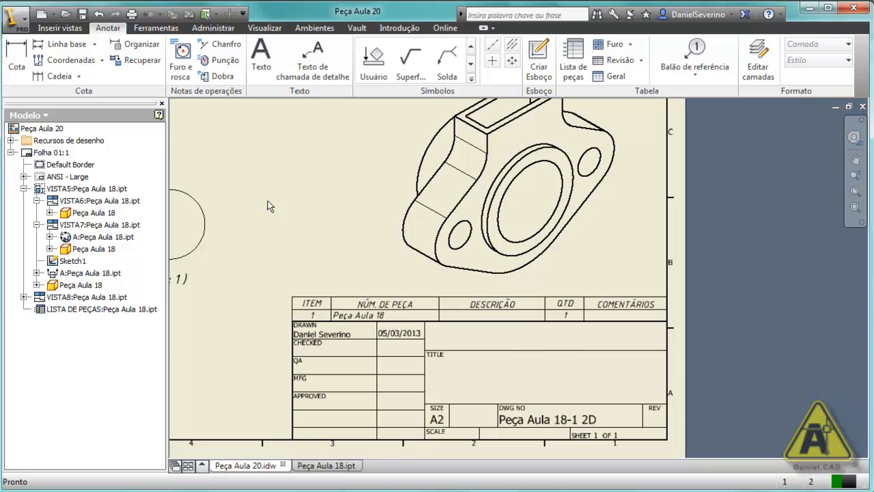
Save the drawing Peça Aula 20.idw together with its dependent part Peça Aula 18.ipt.
key(Home)
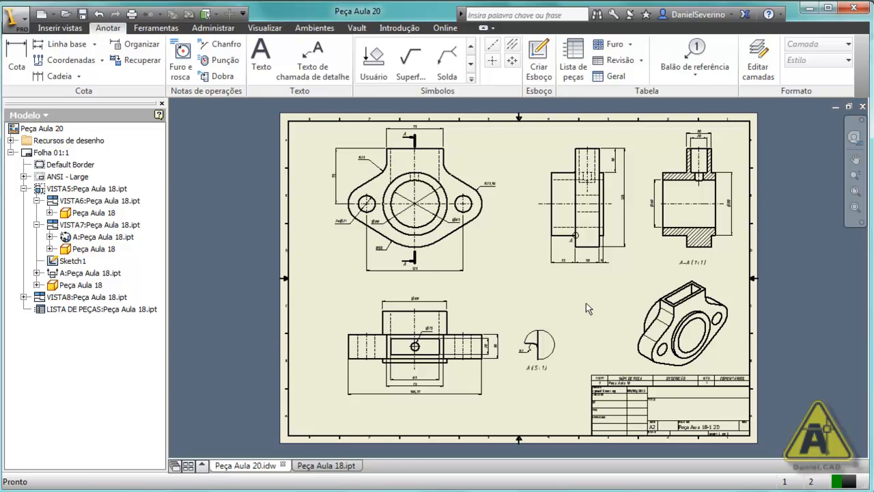
click(82, 15)
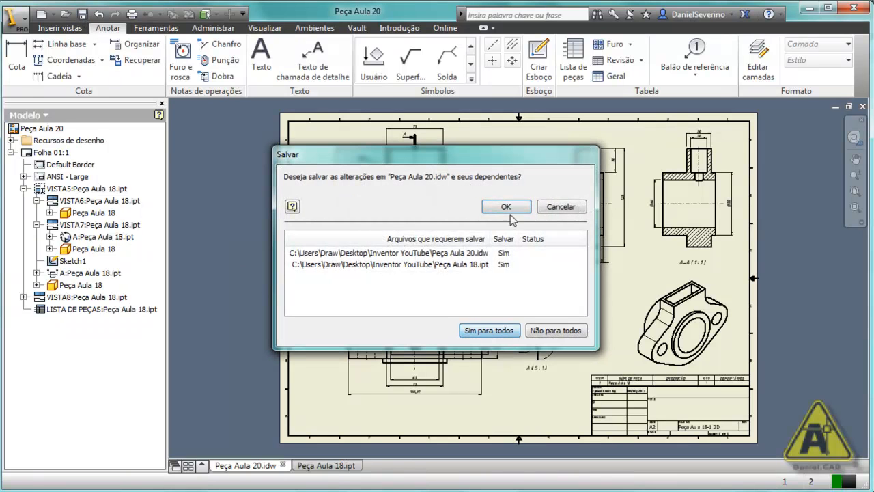
click(509, 207)
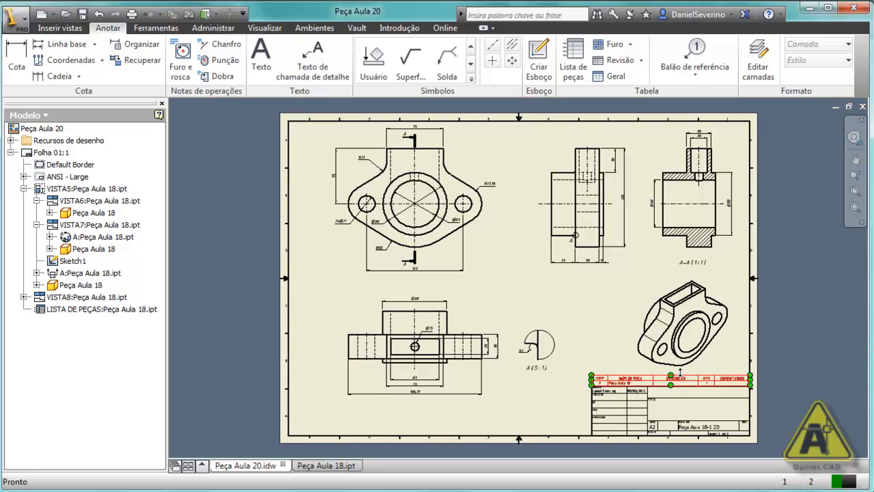